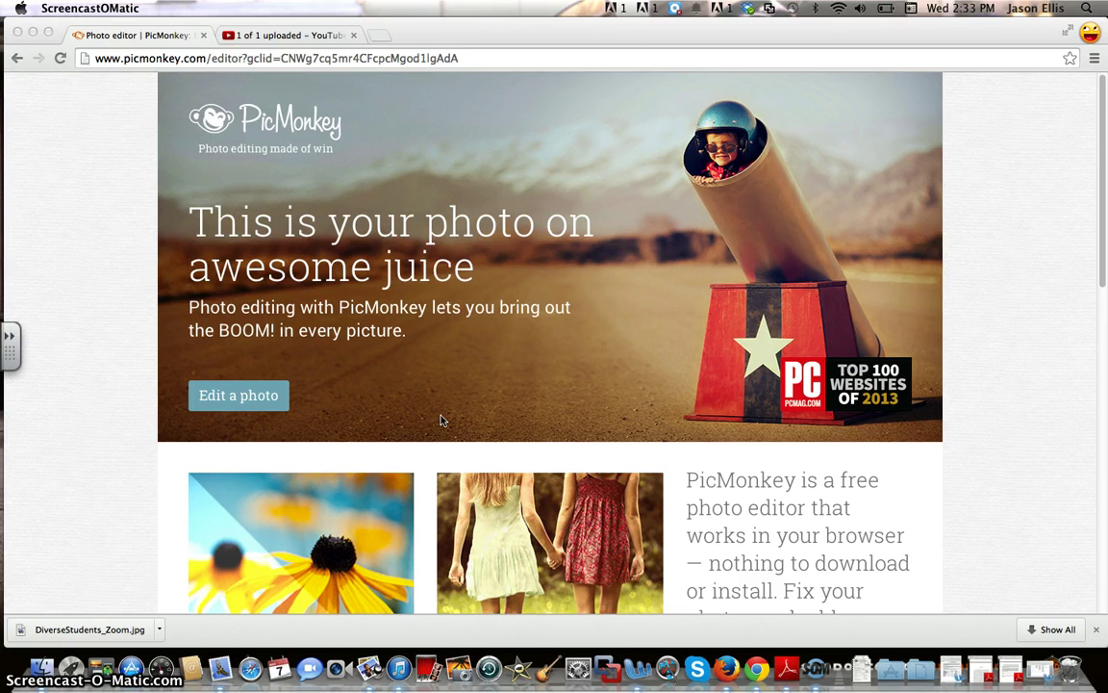
# Step: Open the PicMonkey photo editor from the website's landing page
pyautogui.click(241, 400)
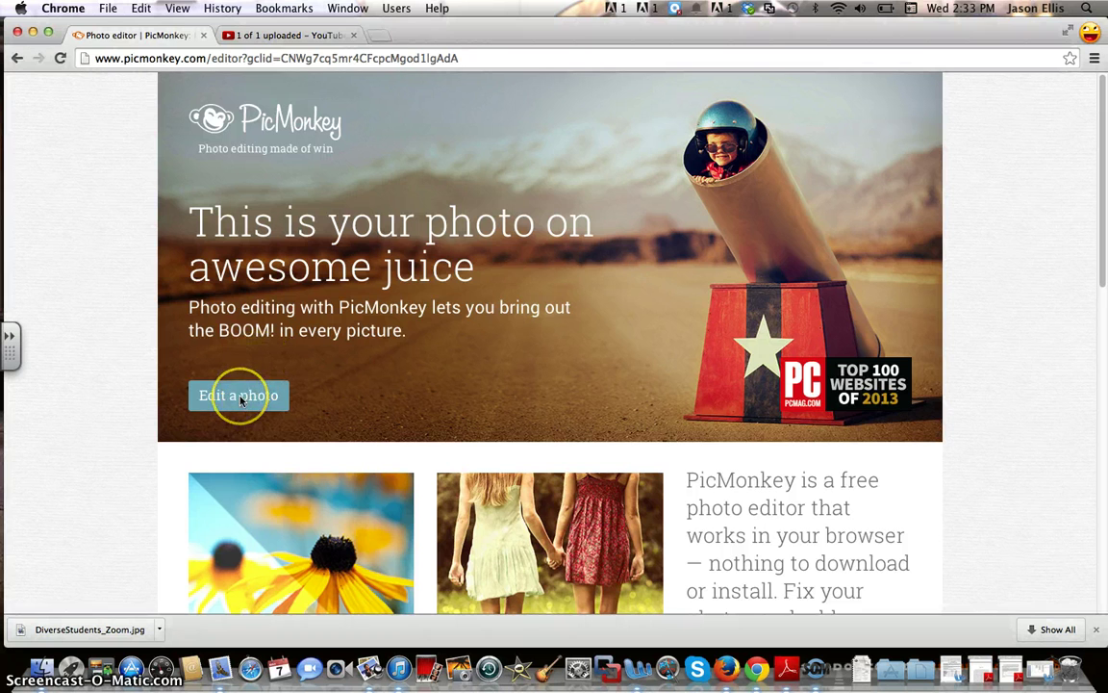
pyautogui.click(240, 398)
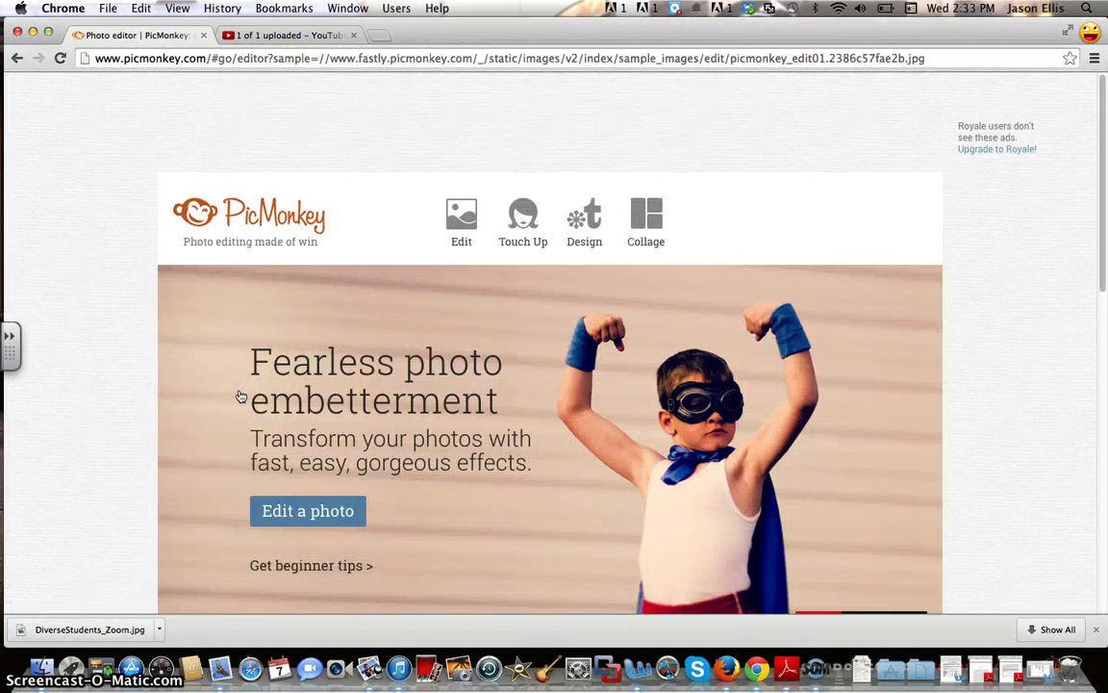
pyautogui.click(456, 242)
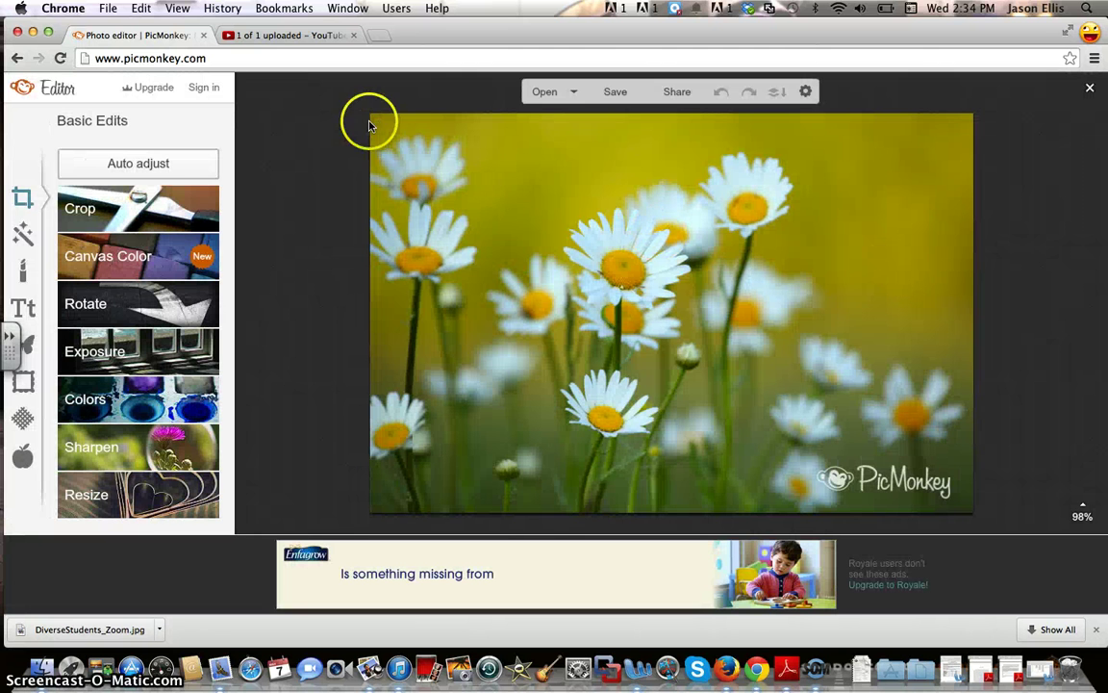
# Step: Open the DSC_0012 photo from the computer's Desktop and save Bubbles as its image setting
pyautogui.click(573, 91)
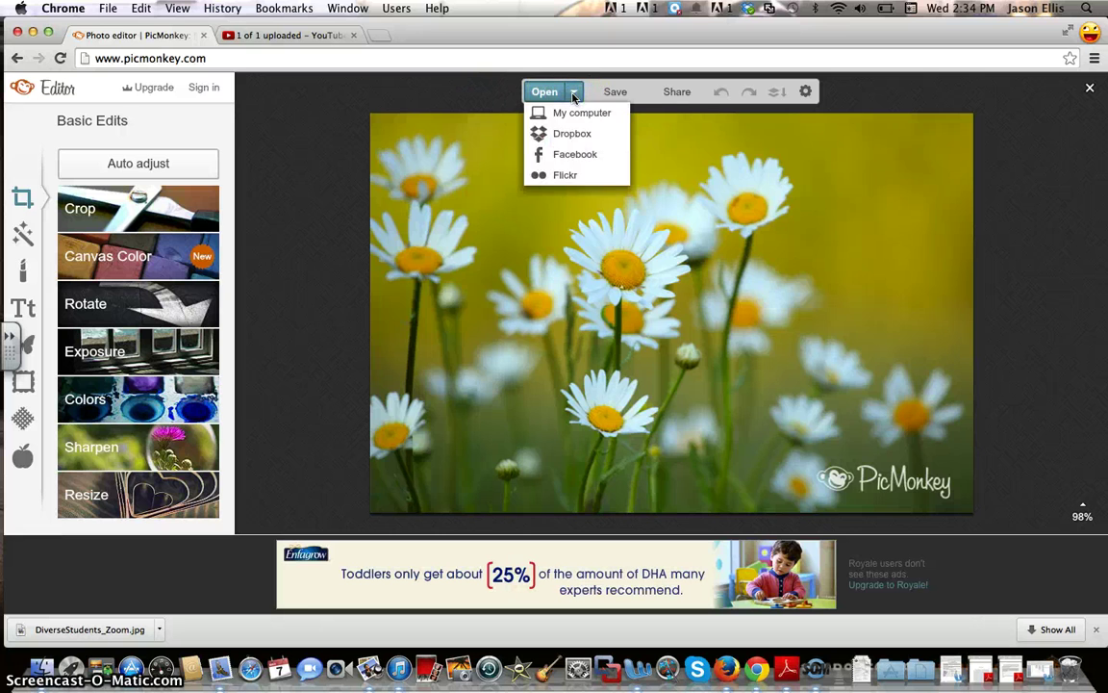
pyautogui.click(575, 117)
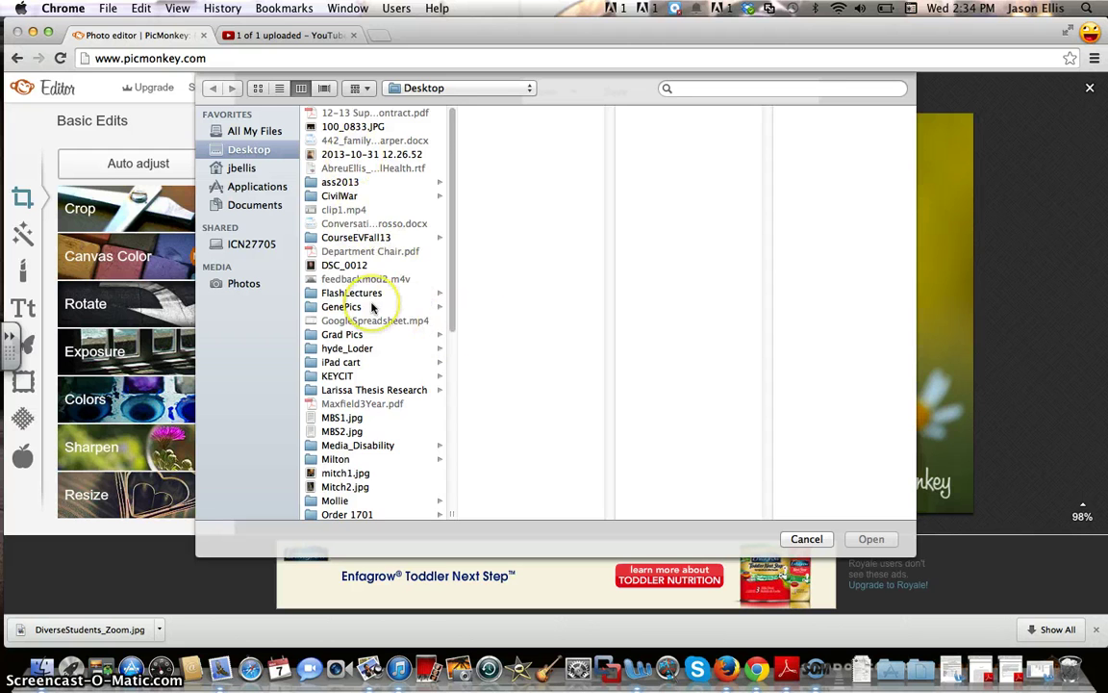
pyautogui.scroll(-4, 347, 279)
pyautogui.scroll(2, 404, 242)
pyautogui.click(344, 226)
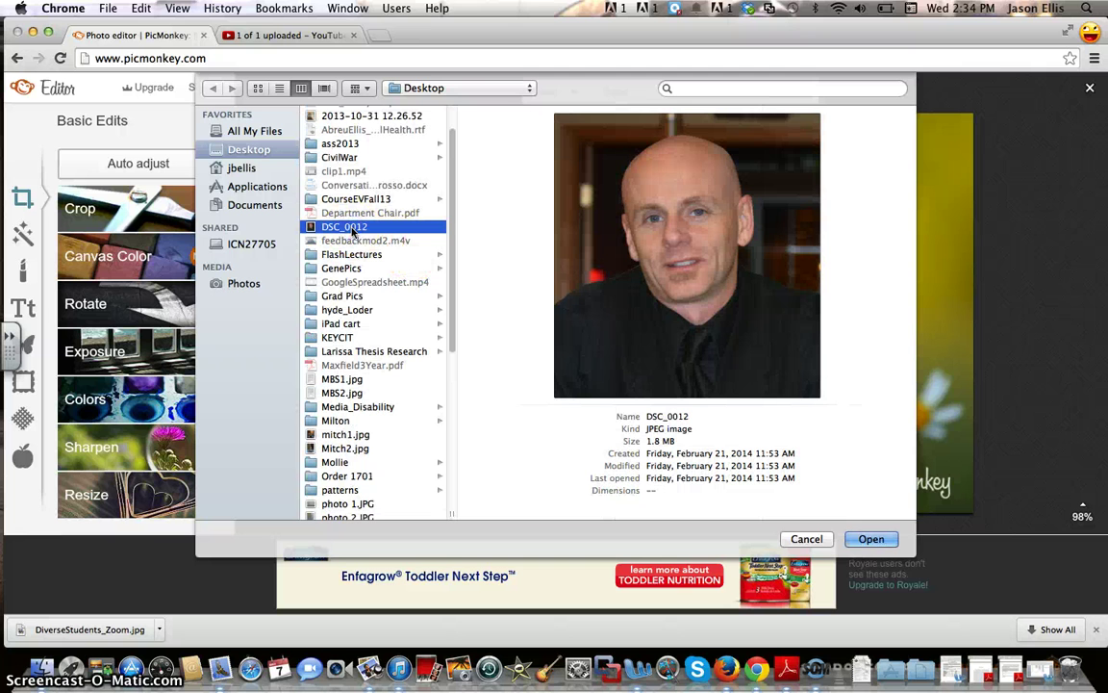
pyautogui.click(871, 539)
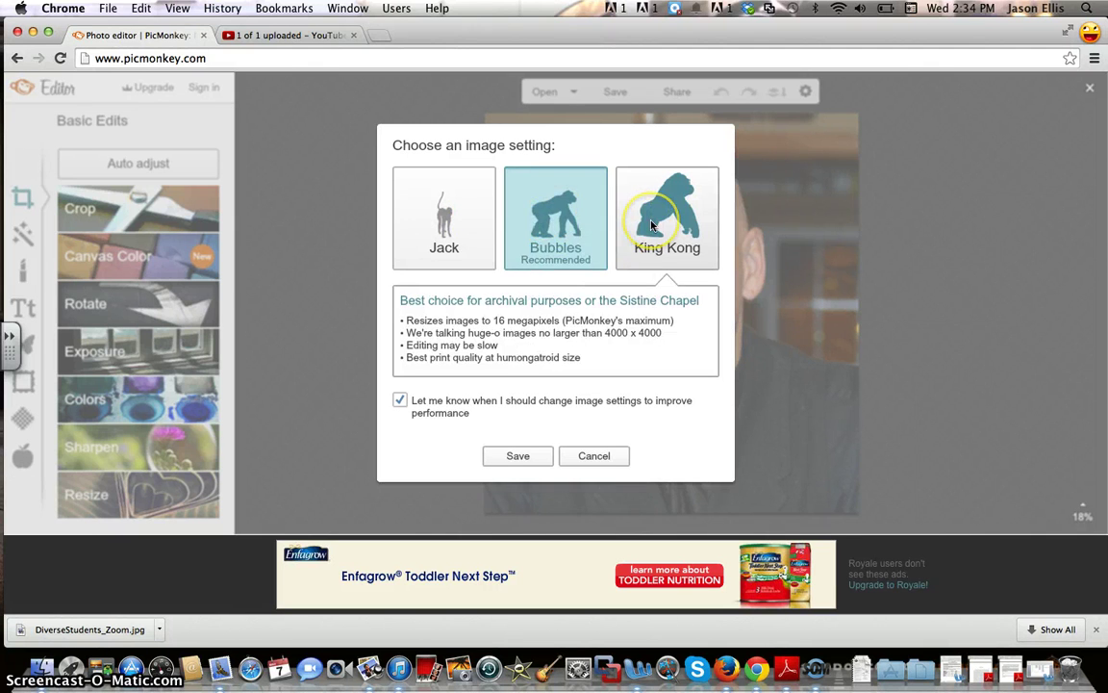
pyautogui.click(546, 237)
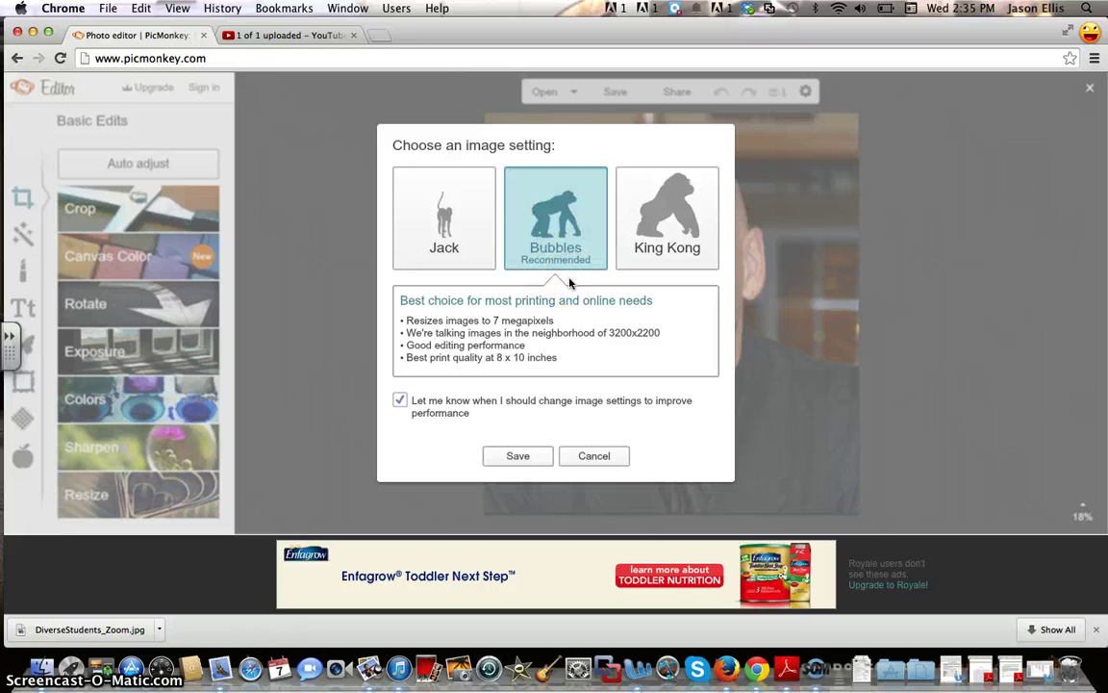
pyautogui.click(518, 456)
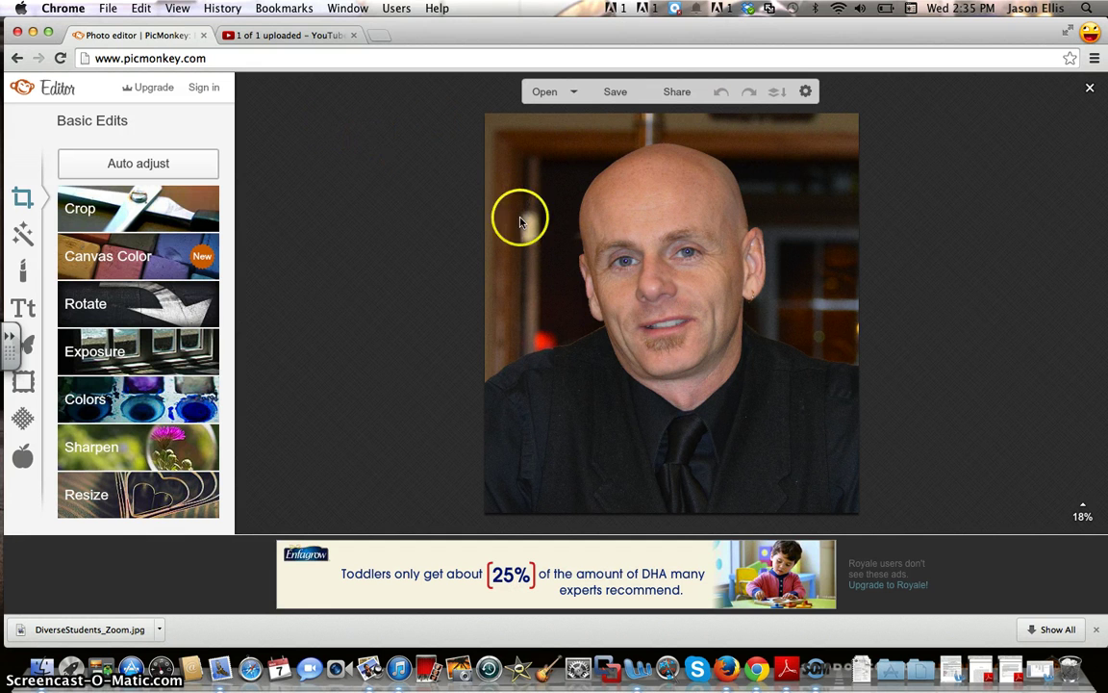
# Step: Crop the photo without fixed proportions to about 2300 x 2442 around the head and shoulders, and apply it
pyautogui.click(178, 208)
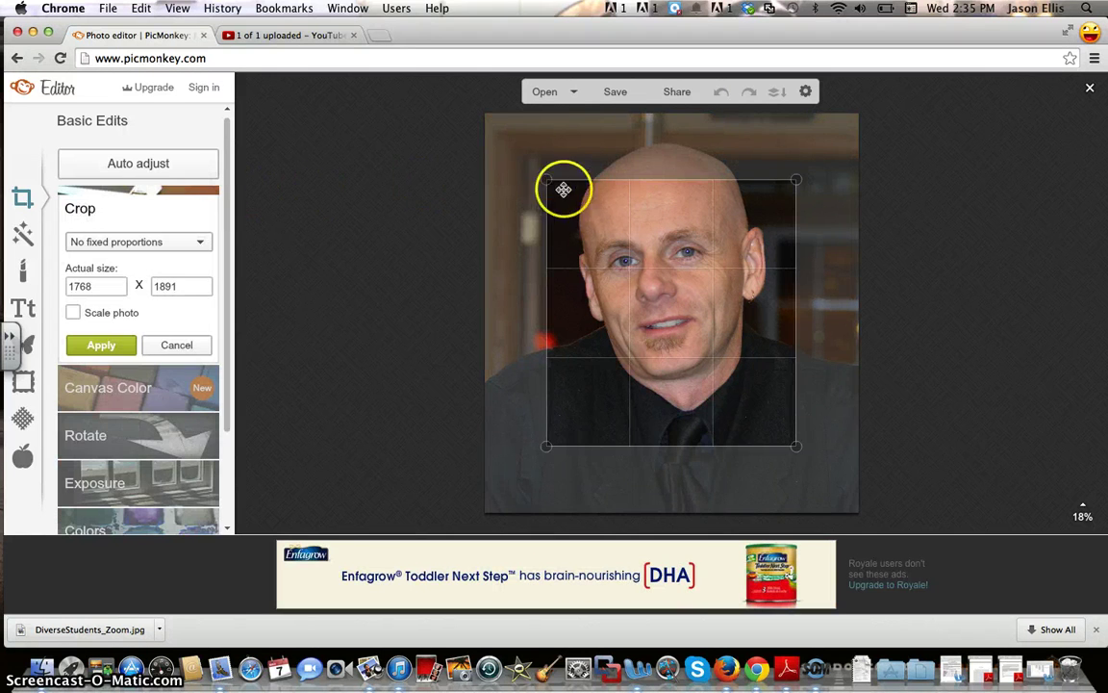
pyautogui.moveTo(547, 178); pyautogui.dragTo(505, 117)
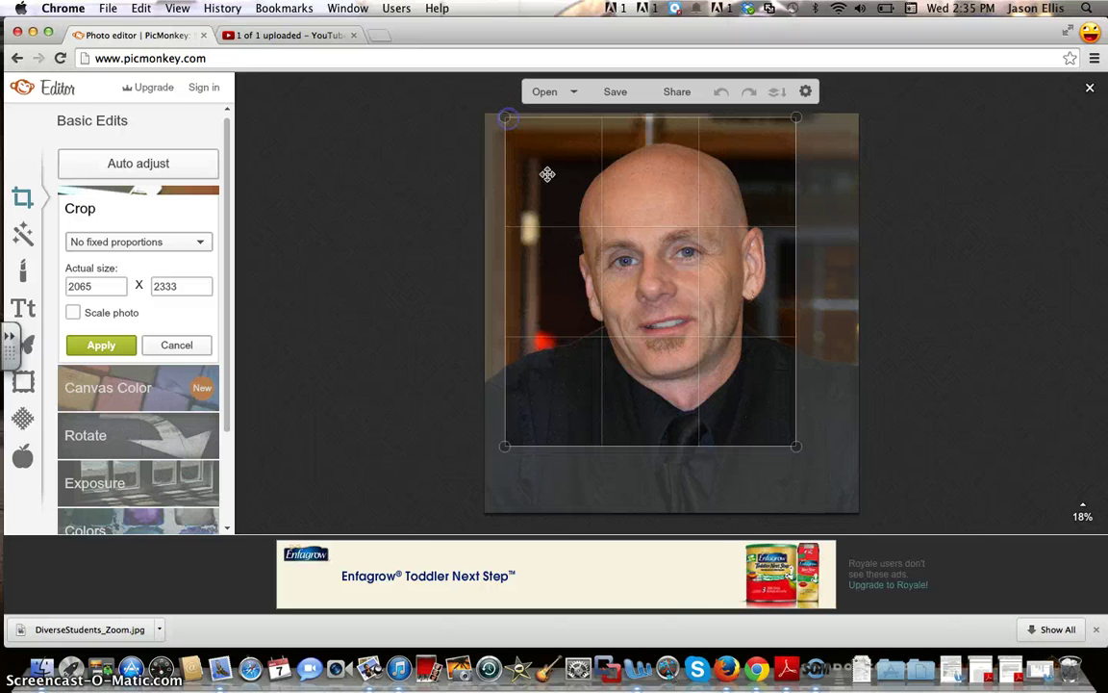
pyautogui.moveTo(796, 446); pyautogui.dragTo(831, 463)
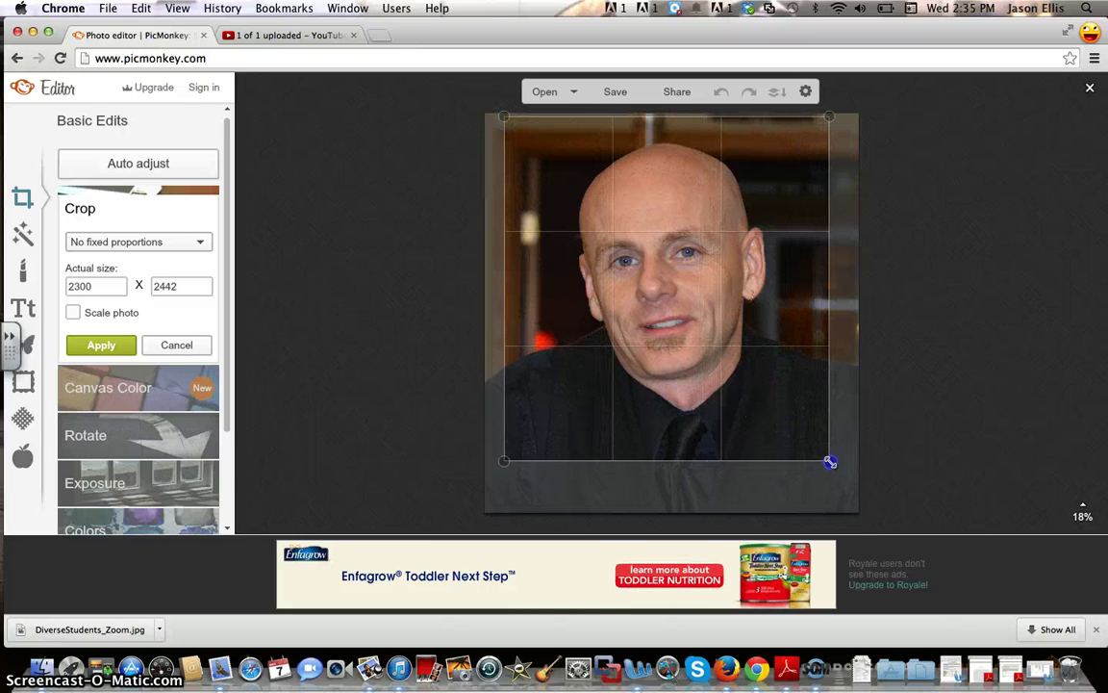
pyautogui.click(102, 344)
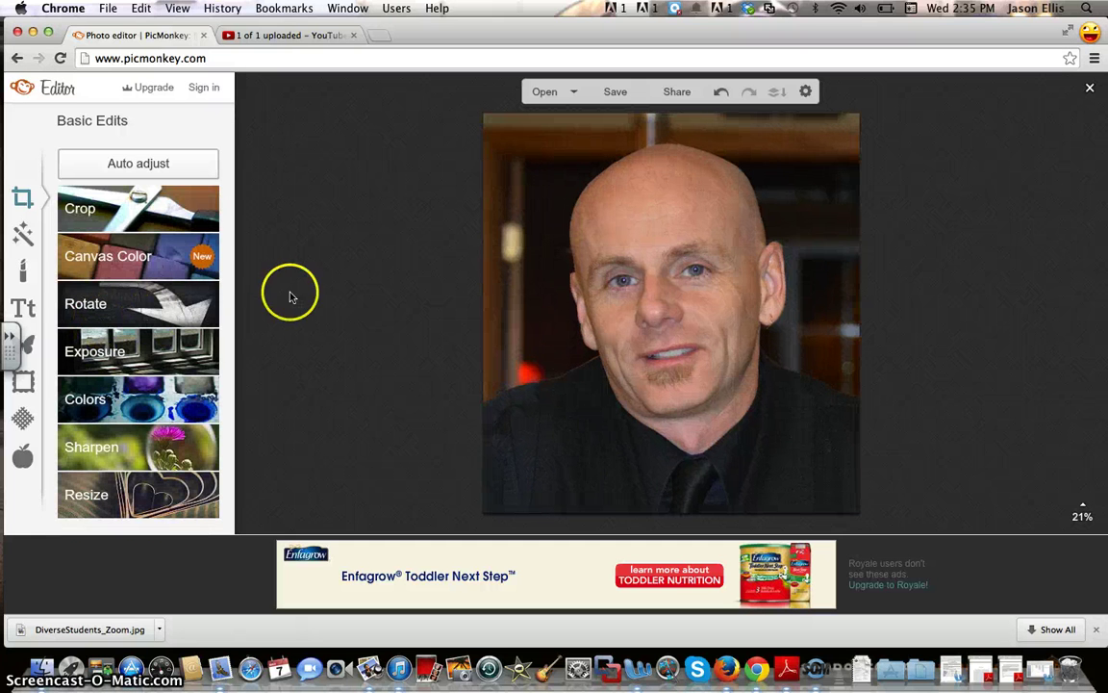
# Step: Try out the Rotate options by turning the photo clockwise through a full turn and flipping it horizontally and vertically
pyautogui.click(176, 302)
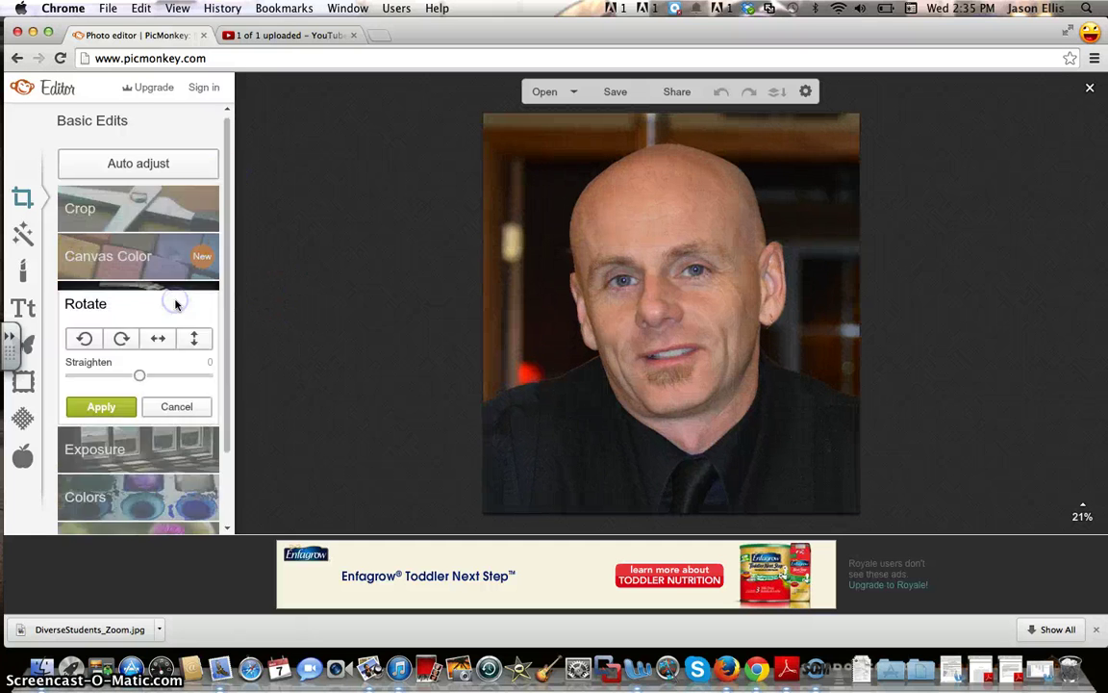
pyautogui.click(121, 340)
pyautogui.click(121, 340)
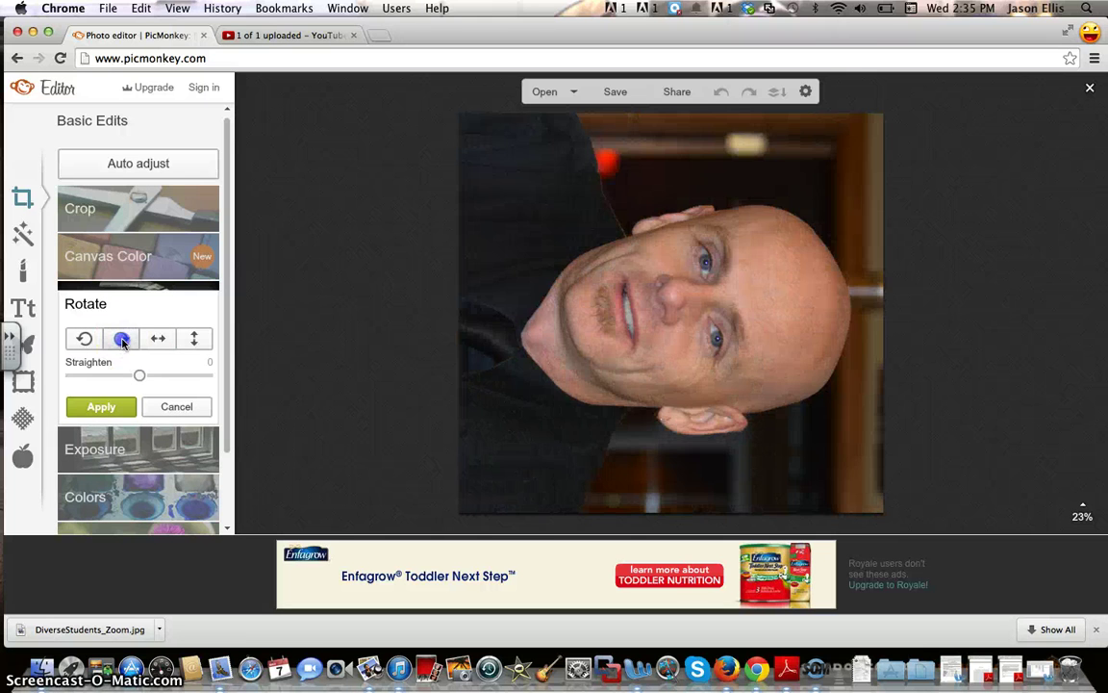
pyautogui.click(121, 340)
pyautogui.click(121, 339)
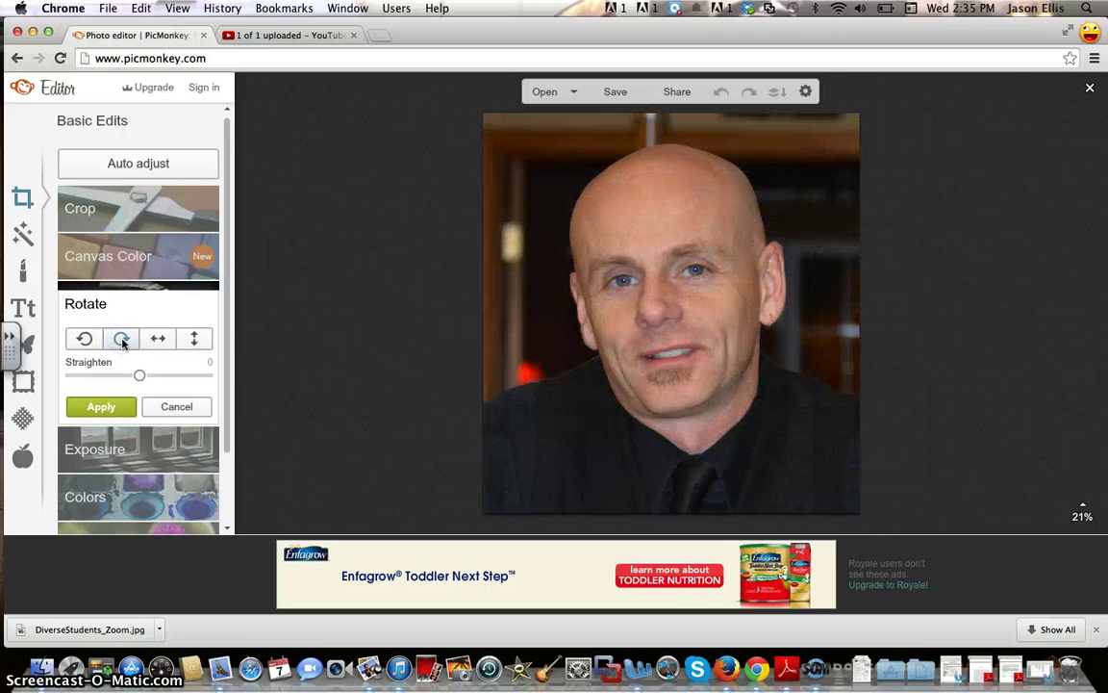
pyautogui.click(156, 340)
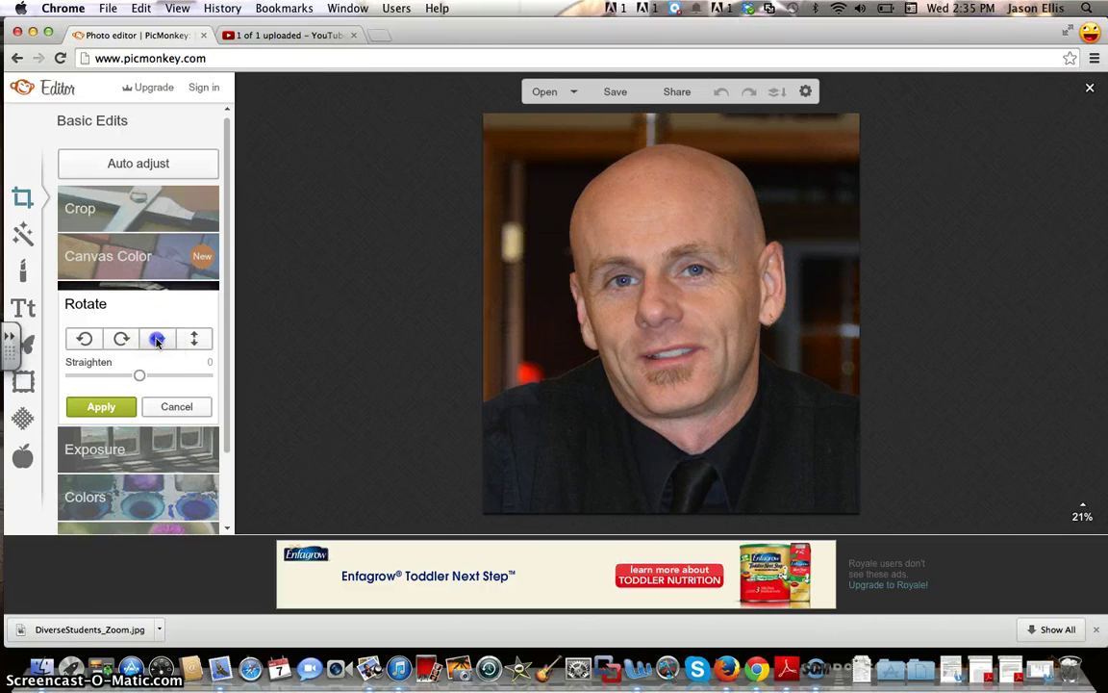
pyautogui.click(157, 340)
pyautogui.click(157, 340)
pyautogui.click(156, 340)
pyautogui.click(193, 338)
pyautogui.click(192, 339)
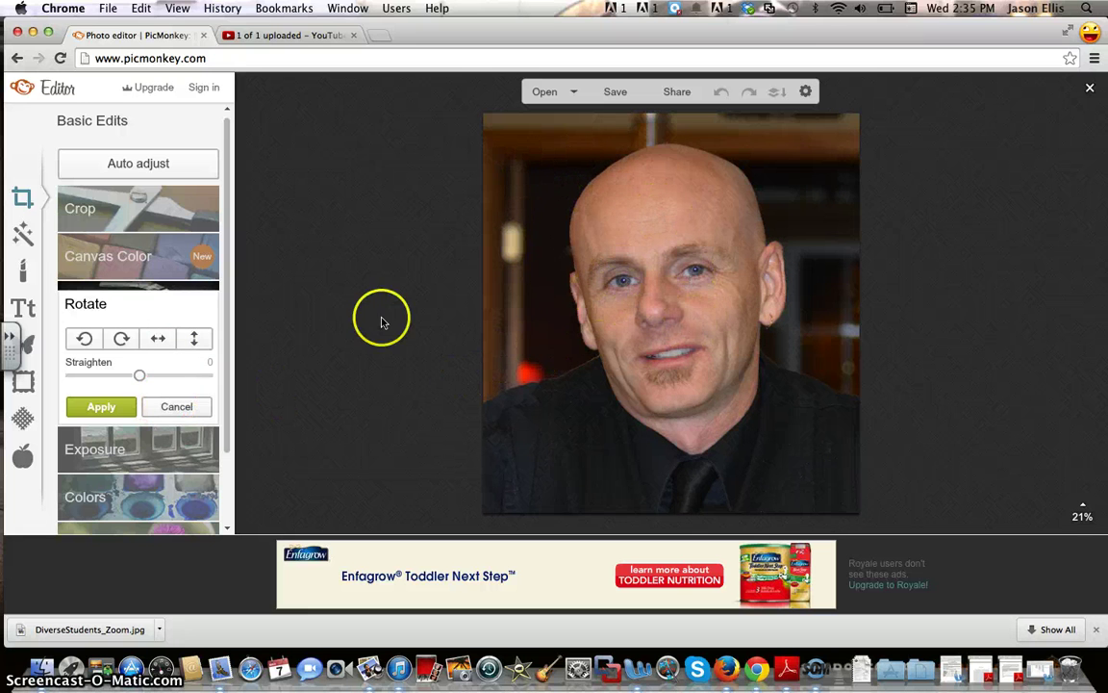
# Step: Straighten the photo by 8.17 and apply the rotation
pyautogui.click(139, 375)
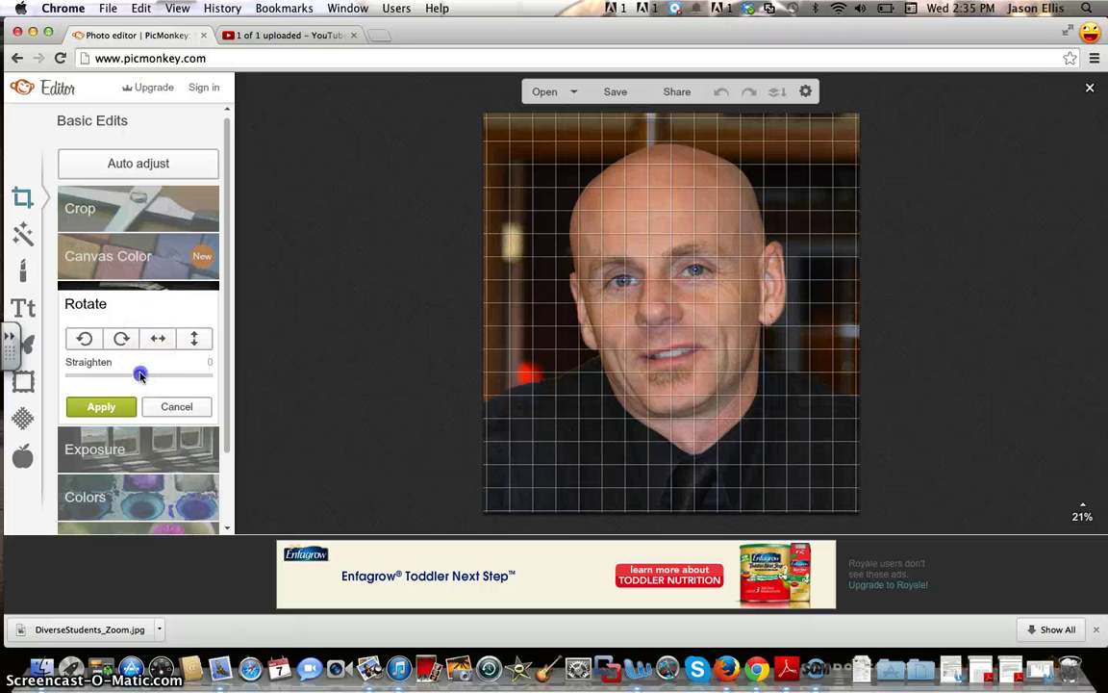
pyautogui.moveTo(113, 379); pyautogui.dragTo(169, 375)
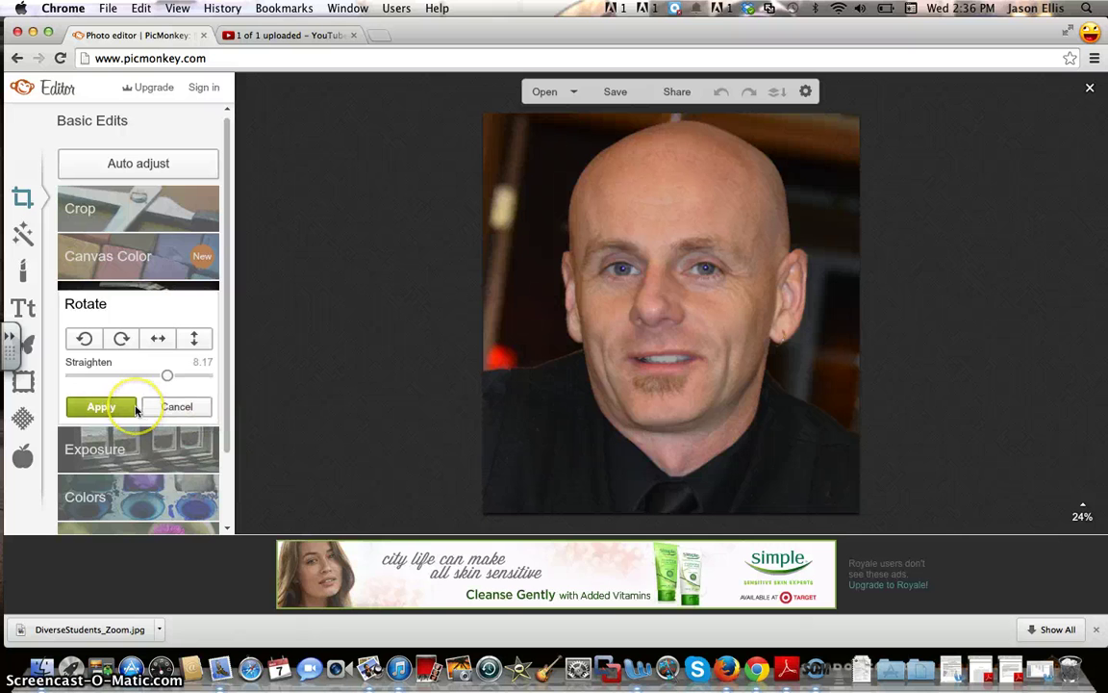
pyautogui.click(100, 406)
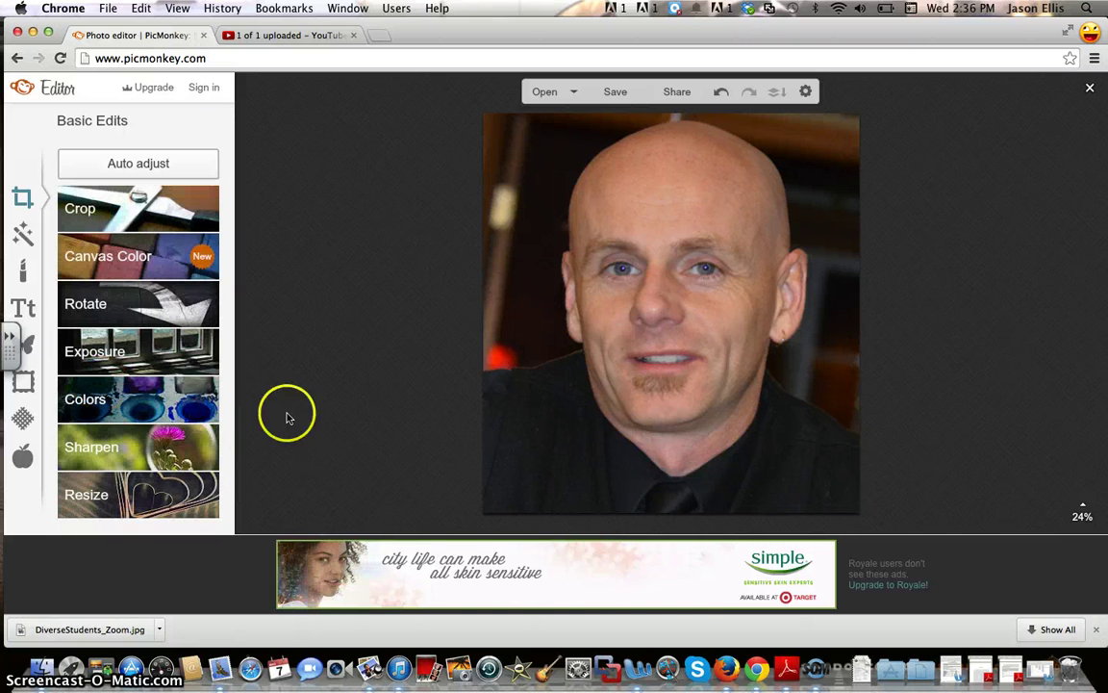
# Step: Try different Brightness levels in the Exposure adjustment and return the value to 0
pyautogui.click(139, 332)
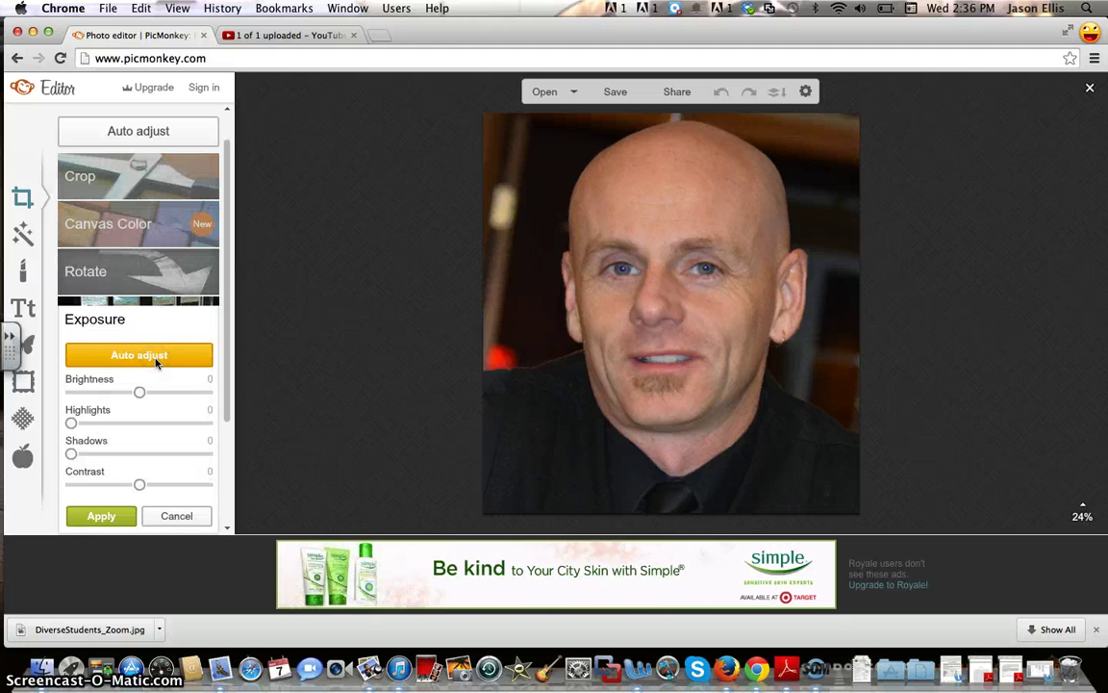
pyautogui.click(140, 389)
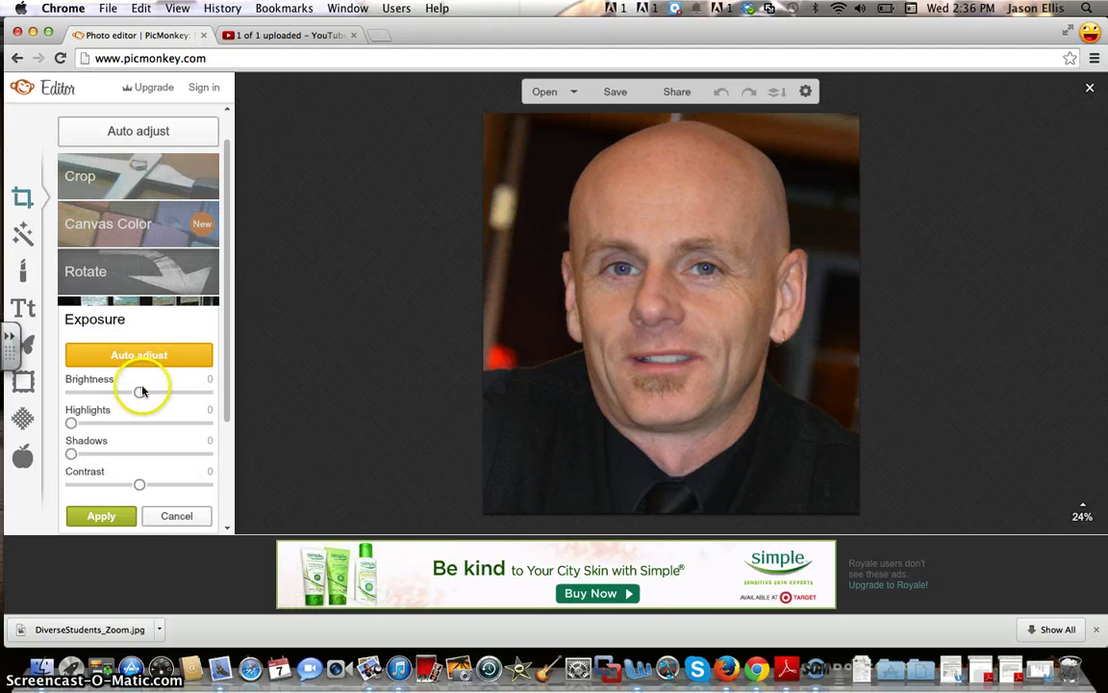
pyautogui.moveTo(140, 391)
pyautogui.mouseDown()
pyautogui.moveTo(191, 388)
pyautogui.moveTo(118, 402)
pyautogui.moveTo(141, 400)
pyautogui.mouseUp()
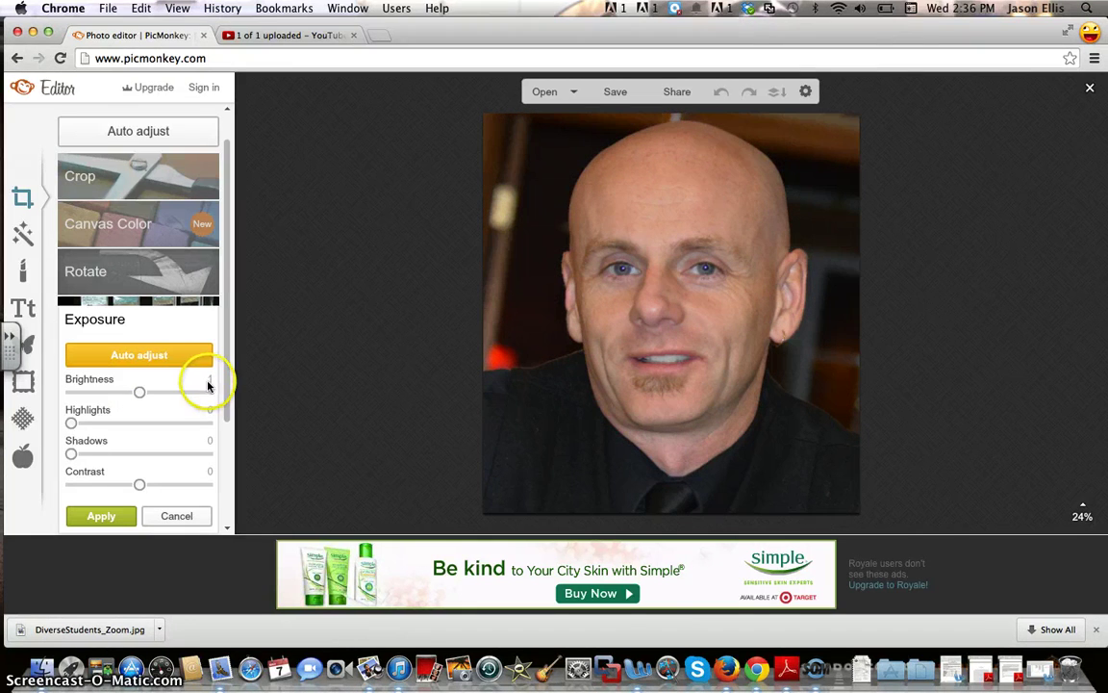
pyautogui.moveTo(99, 395); pyautogui.dragTo(140, 399)
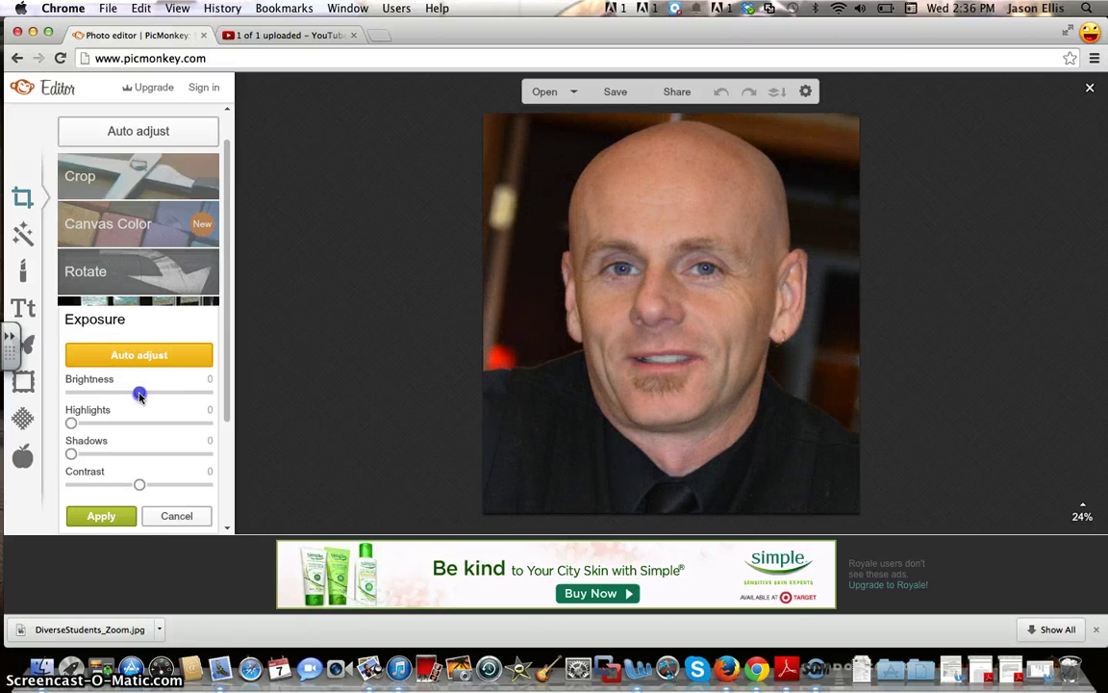
# Step: Set the exposure Highlights to 36, then test the Shadows and return them to 0
pyautogui.moveTo(71, 423); pyautogui.dragTo(126, 426)
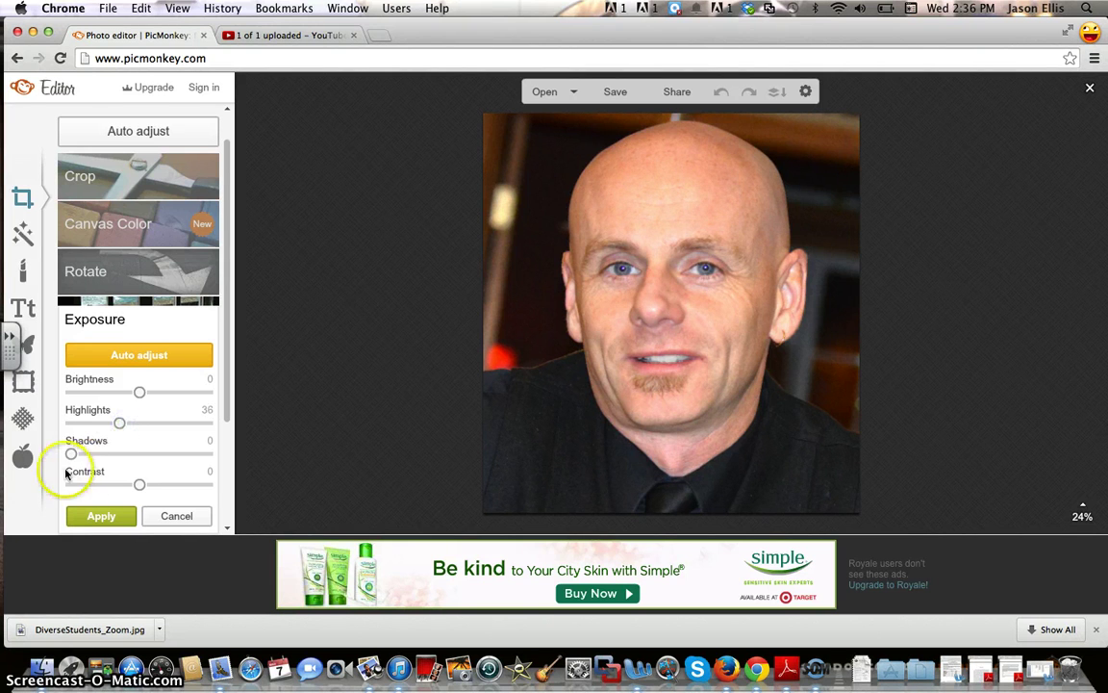
pyautogui.moveTo(71, 454); pyautogui.dragTo(121, 462)
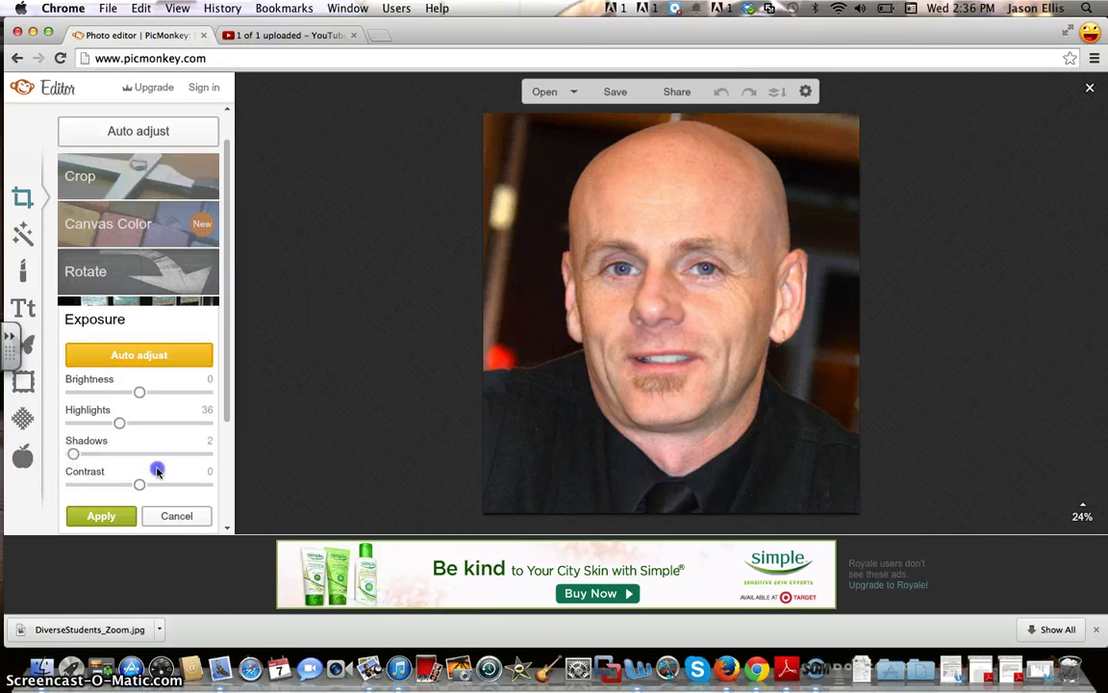
pyautogui.click(75, 456)
pyautogui.moveTo(130, 452); pyautogui.dragTo(39, 467)
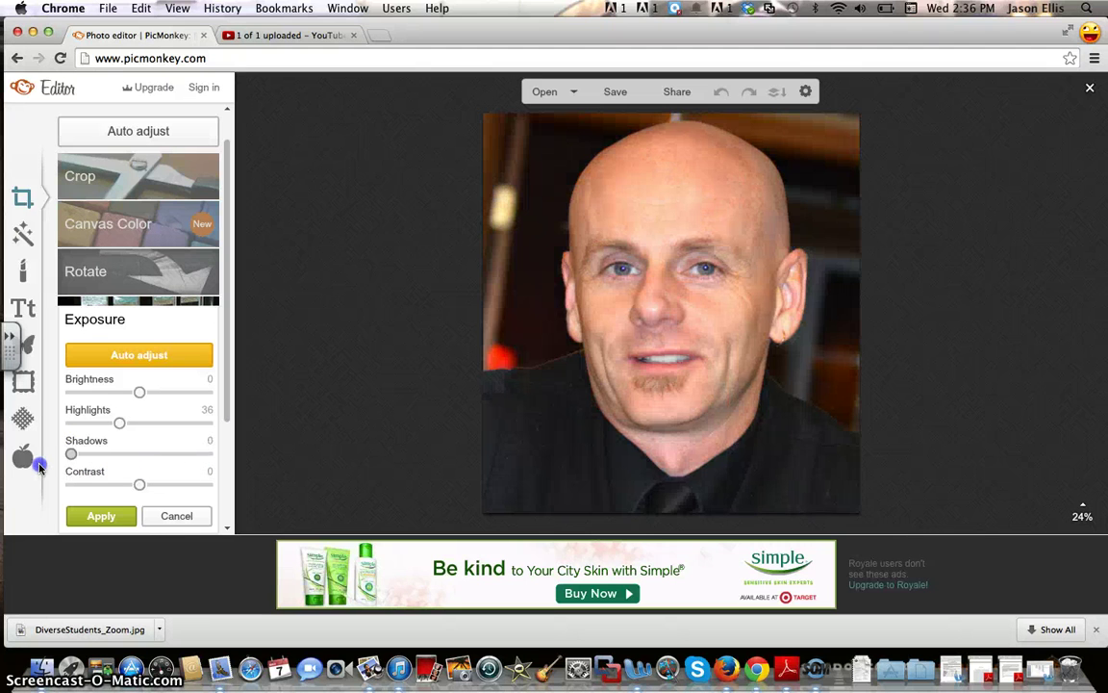
# Step: Test the exposure Contrast, set it to -7 and apply the exposure changes
pyautogui.click(140, 485)
pyautogui.moveTo(100, 494); pyautogui.dragTo(149, 495)
pyautogui.moveTo(218, 499); pyautogui.dragTo(137, 491)
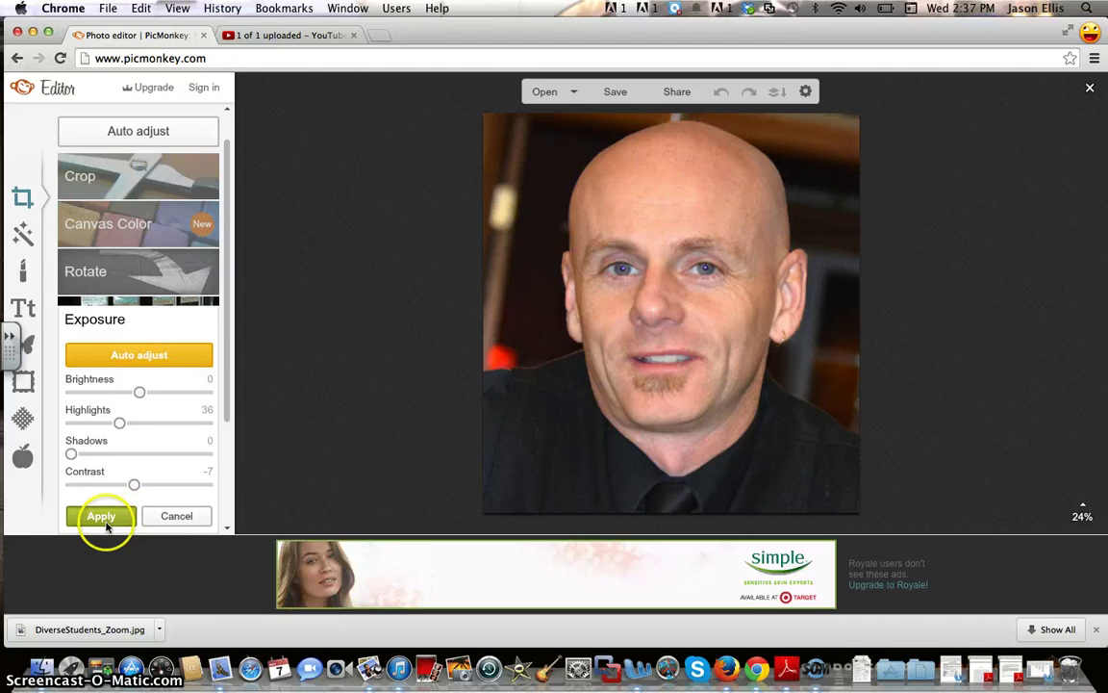
pyautogui.click(102, 516)
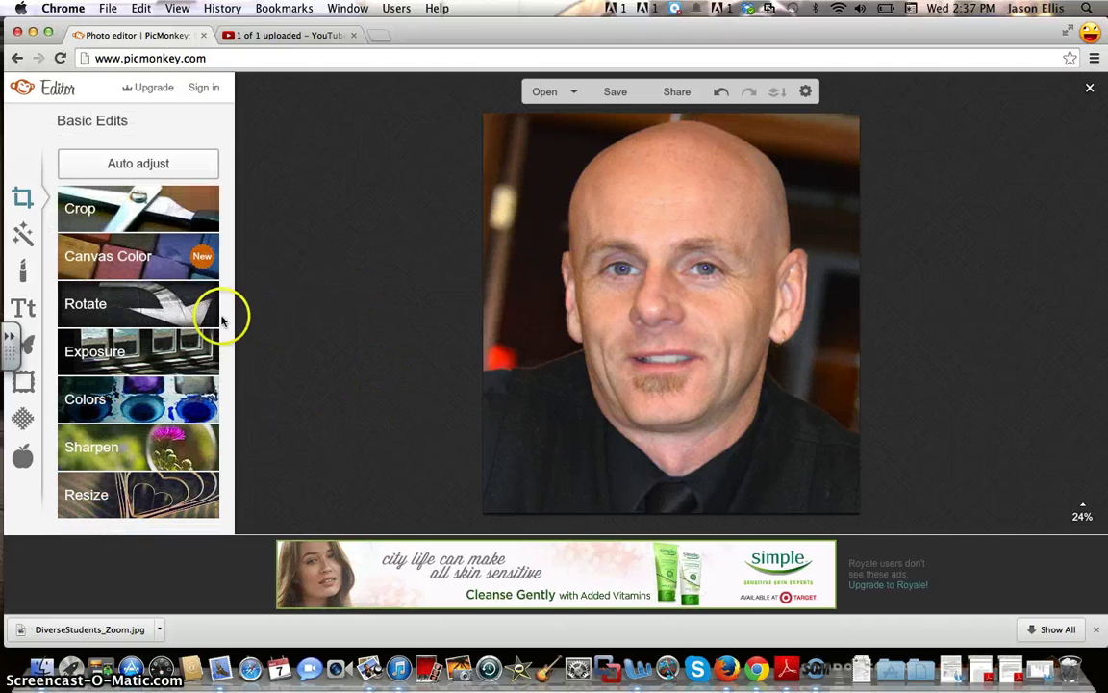
# Step: Try the Sharpen adjustment with Sharpness raised to 40
pyautogui.click(128, 446)
pyautogui.moveTo(74, 425); pyautogui.dragTo(157, 427)
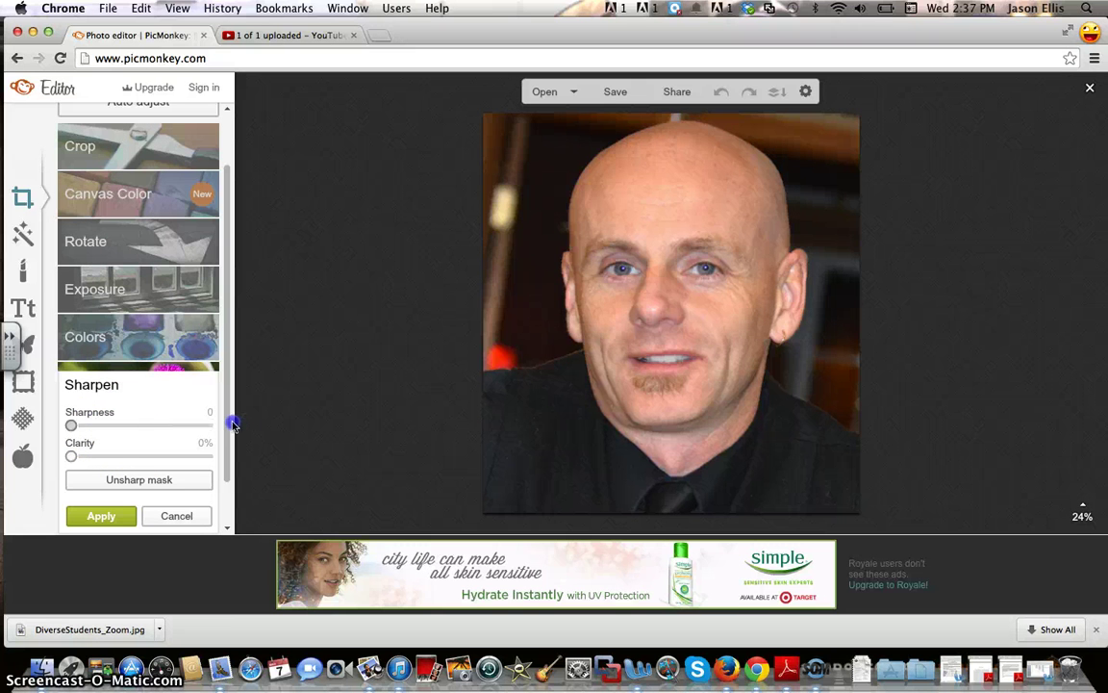
pyautogui.moveTo(72, 425)
pyautogui.mouseDown()
pyautogui.moveTo(152, 433)
pyautogui.moveTo(78, 424)
pyautogui.mouseUp()
pyautogui.moveTo(202, 422); pyautogui.dragTo(226, 424)
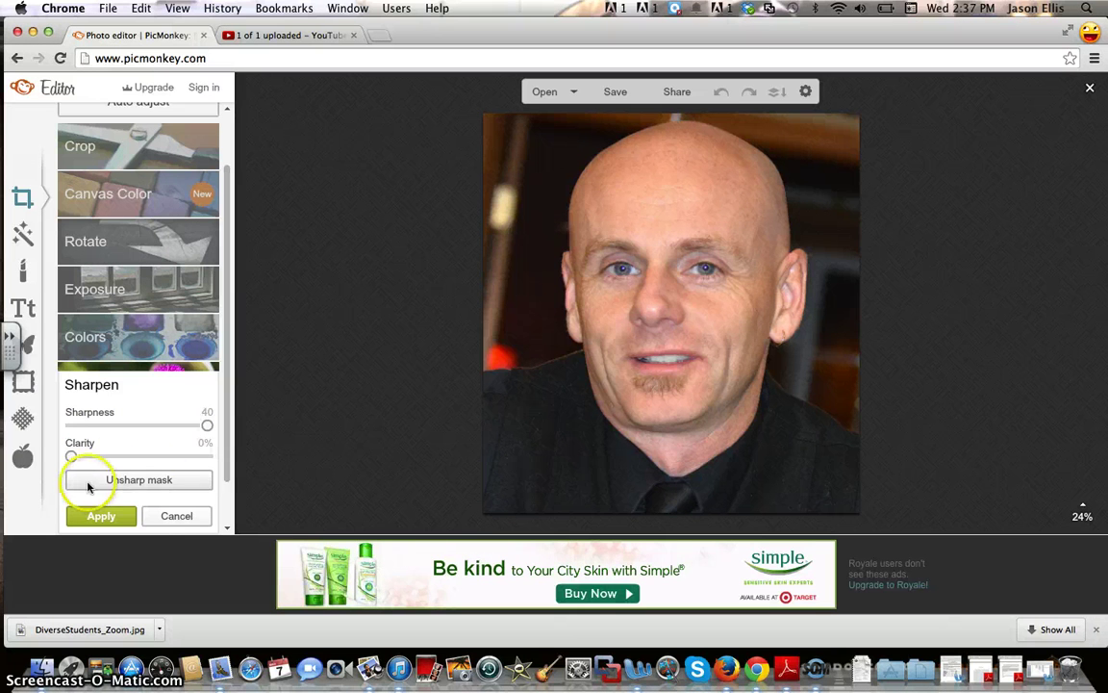
# Step: Test Clarity at 100%, return Sharpness to 0 and lower Clarity to 2%
pyautogui.click(70, 457)
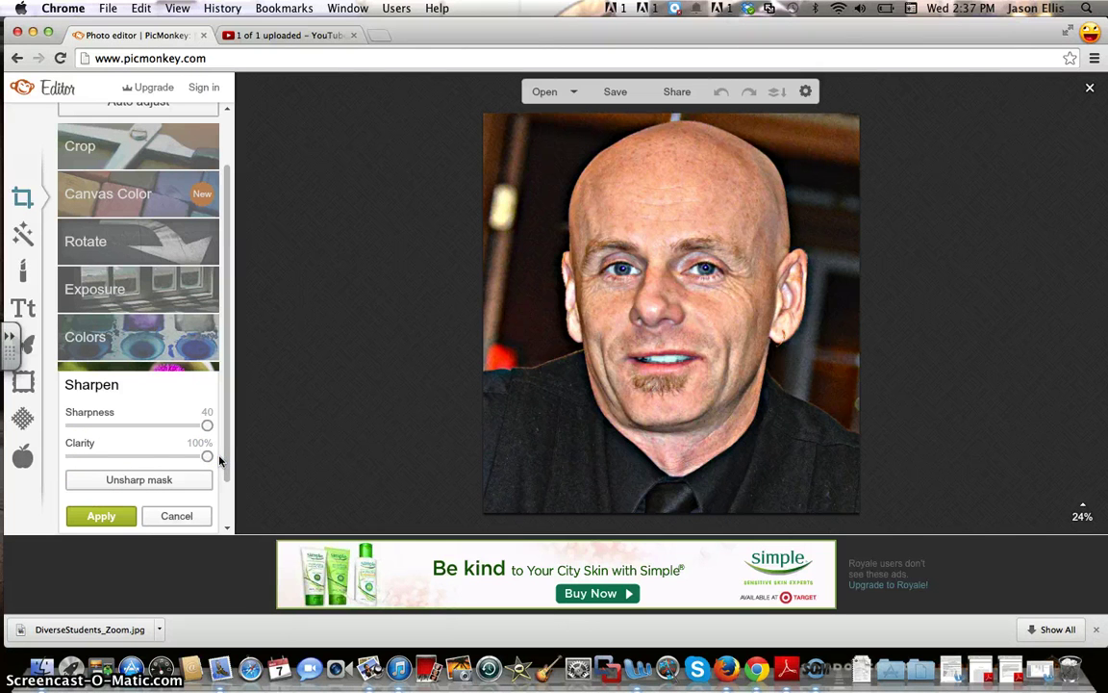
pyautogui.moveTo(205, 425); pyautogui.dragTo(64, 426)
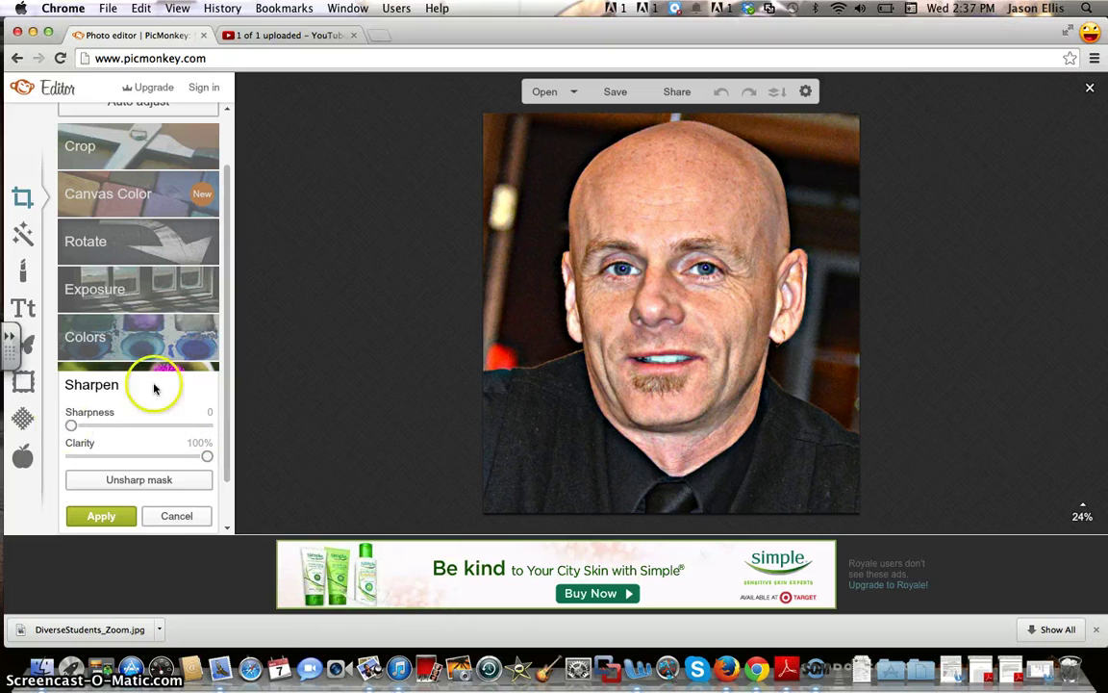
pyautogui.click(207, 455)
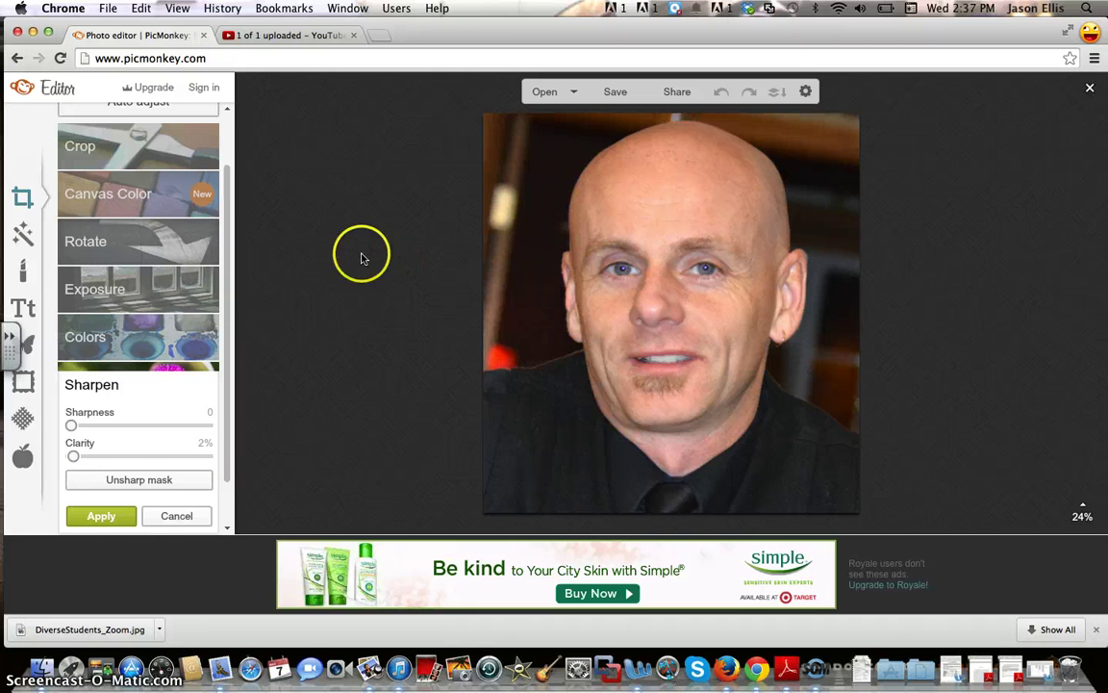
# Step: Apply the sharpening, switch Resize to percentages with proportions kept, and apply a size of 100 percent after trying 50
pyautogui.click(102, 516)
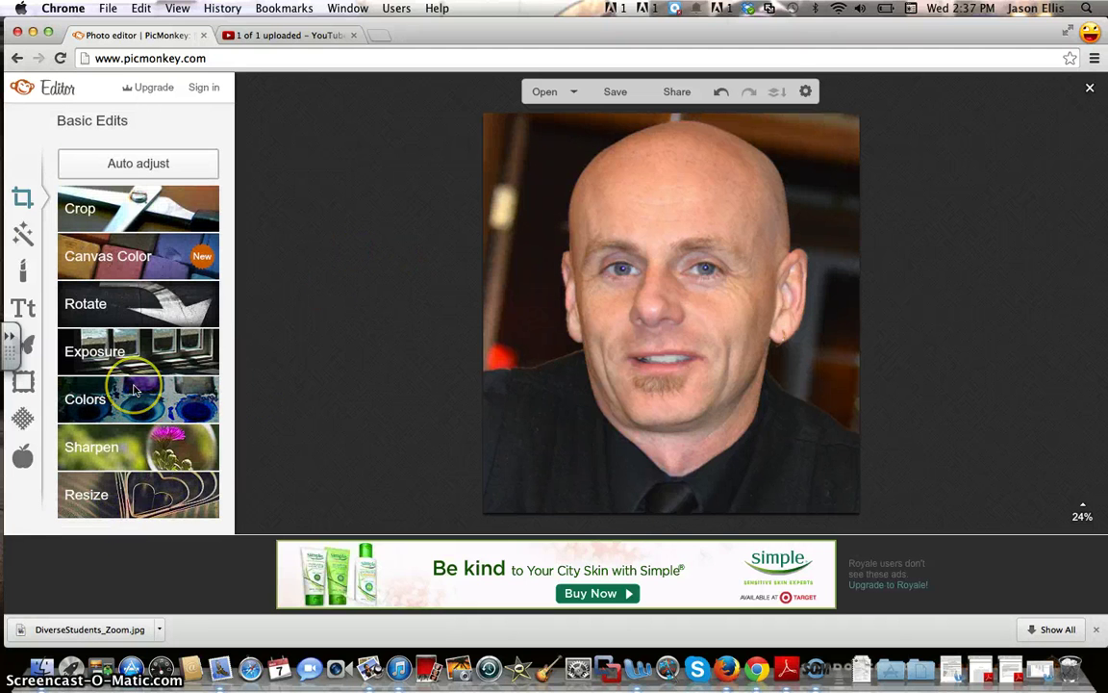
pyautogui.click(129, 491)
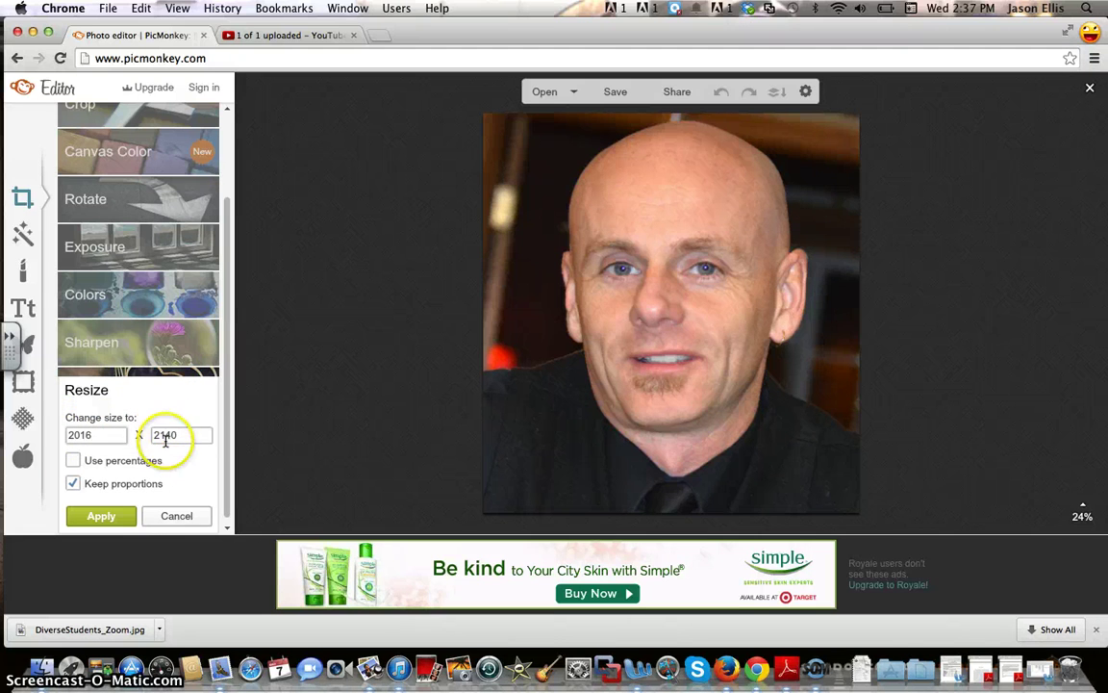
pyautogui.click(72, 460)
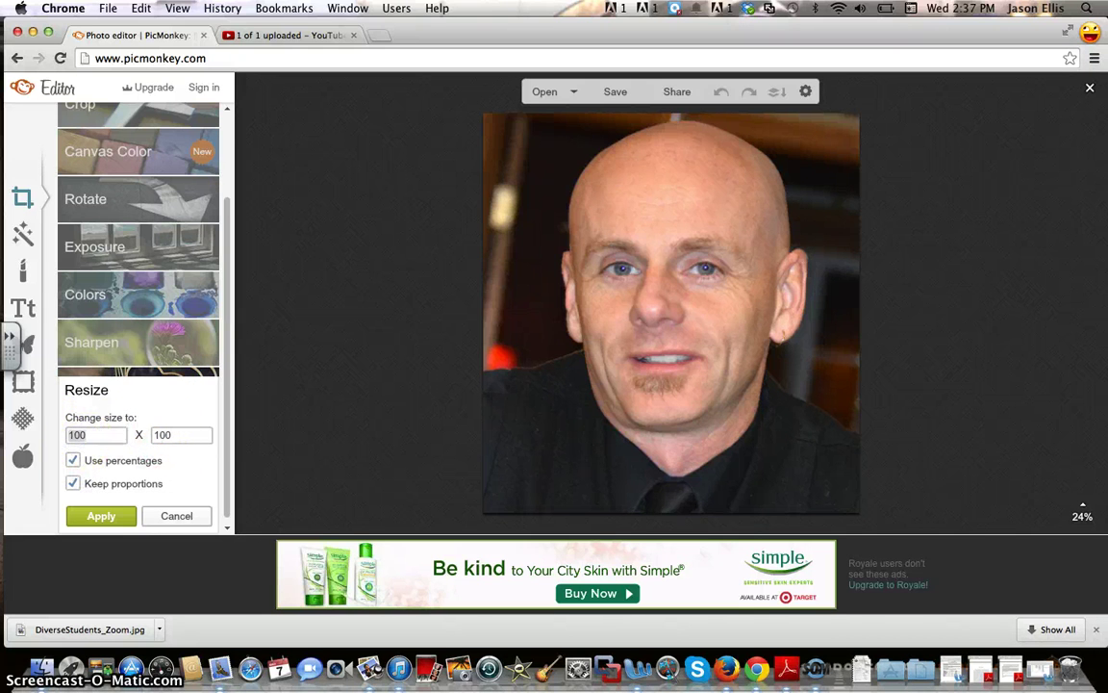
pyautogui.write('50')
pyautogui.press('BackSpace')
pyautogui.press('BackSpace')
pyautogui.write('100')
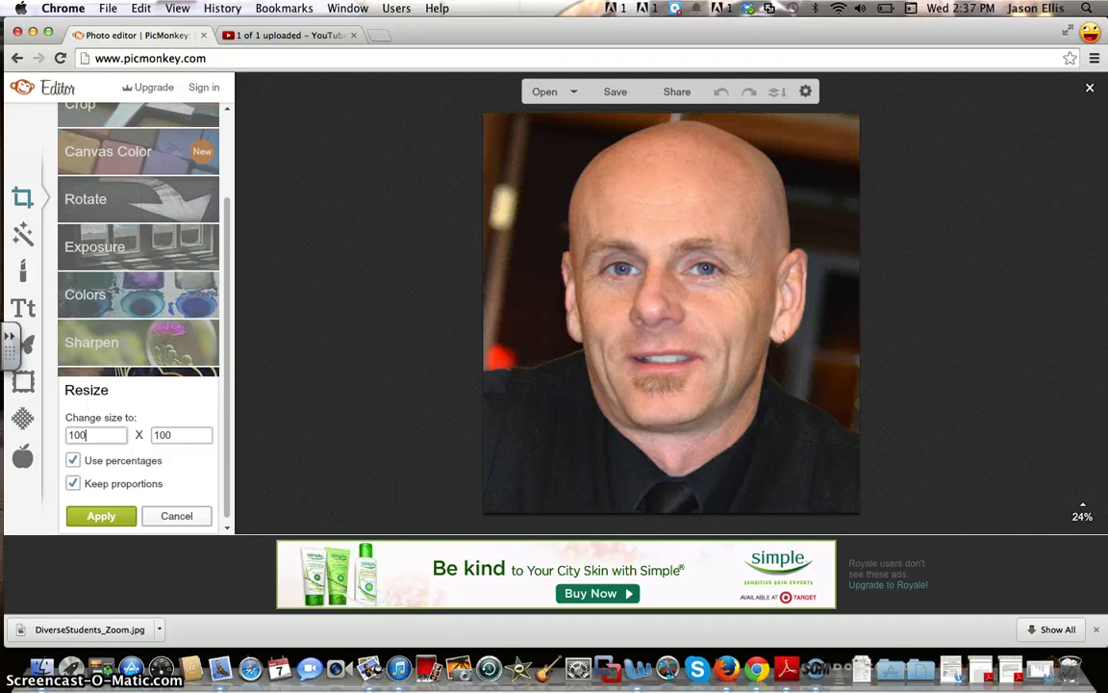
pyautogui.click(99, 519)
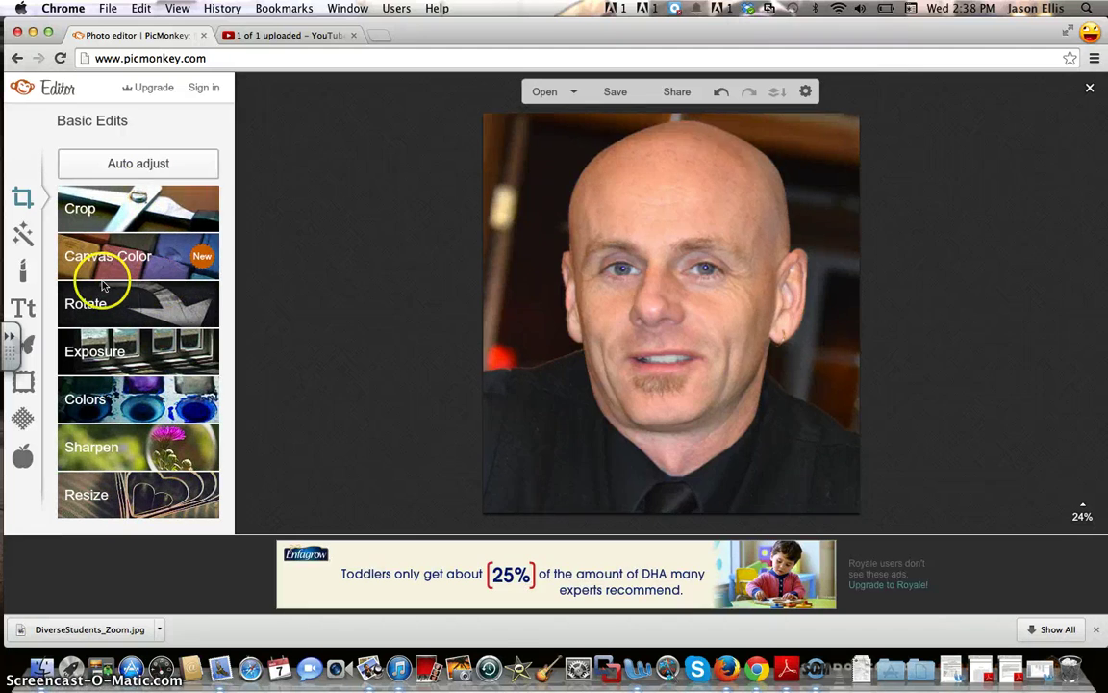
pyautogui.click(24, 235)
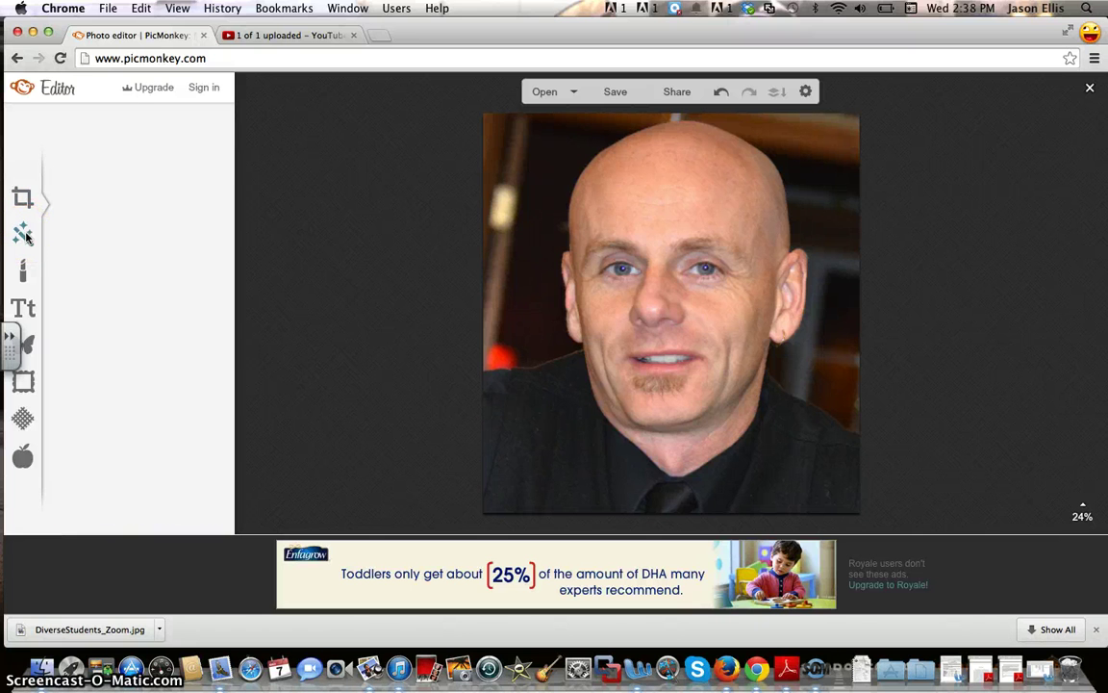
pyautogui.click(90, 213)
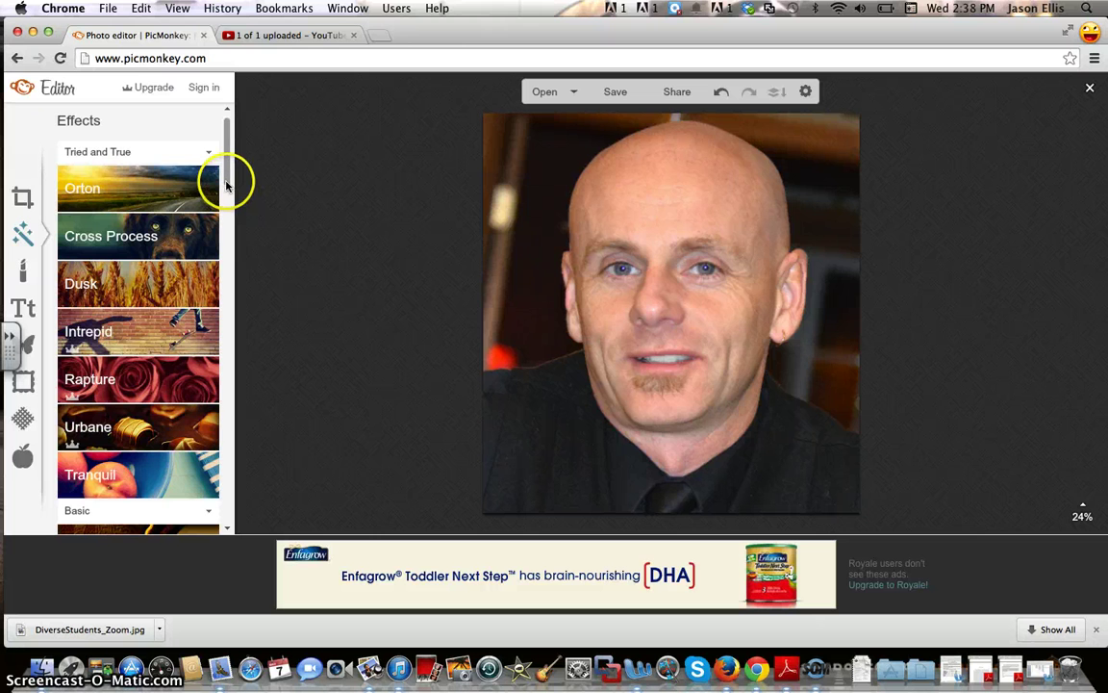
pyautogui.moveTo(227, 184); pyautogui.dragTo(178, 153)
# Step: Brush Blemish Fix at brush size 46 over spots on the forehead, nose and cheek
pyautogui.click(46, 255)
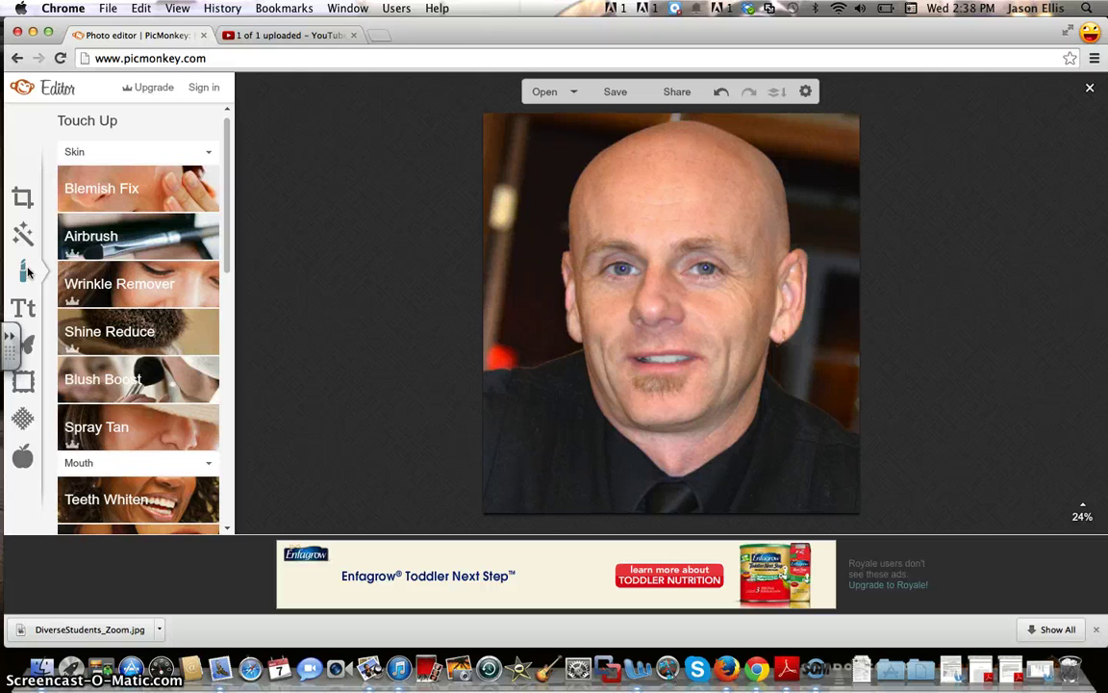
pyautogui.click(101, 181)
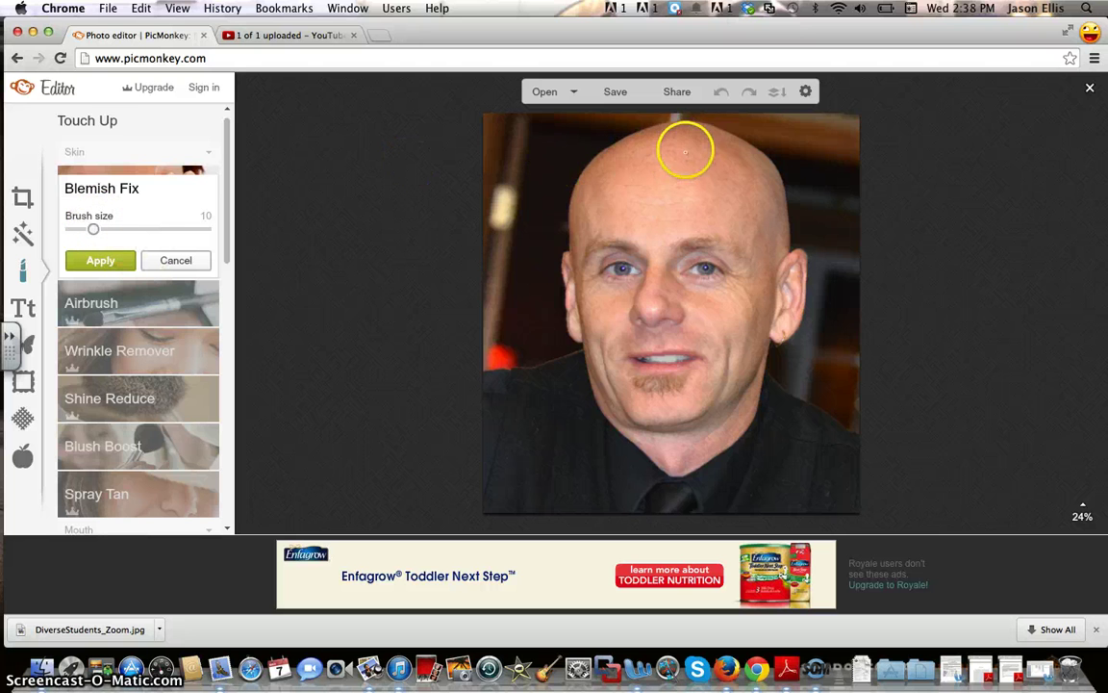
pyautogui.click(93, 228)
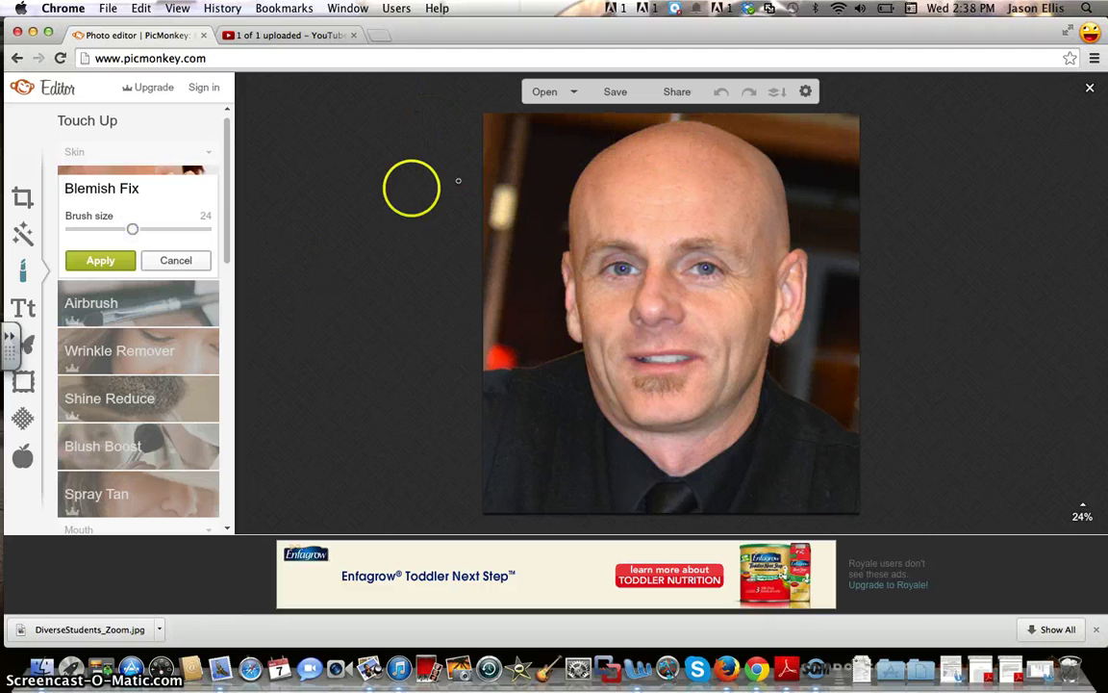
pyautogui.moveTo(133, 229); pyautogui.dragTo(194, 238)
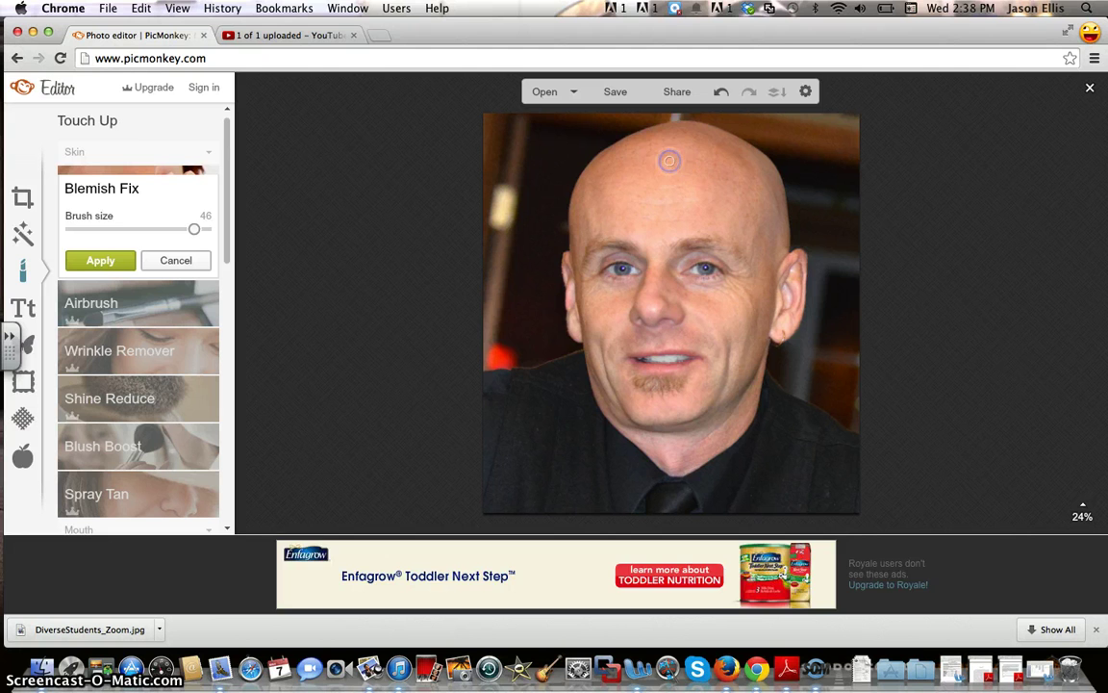
pyautogui.click(667, 145)
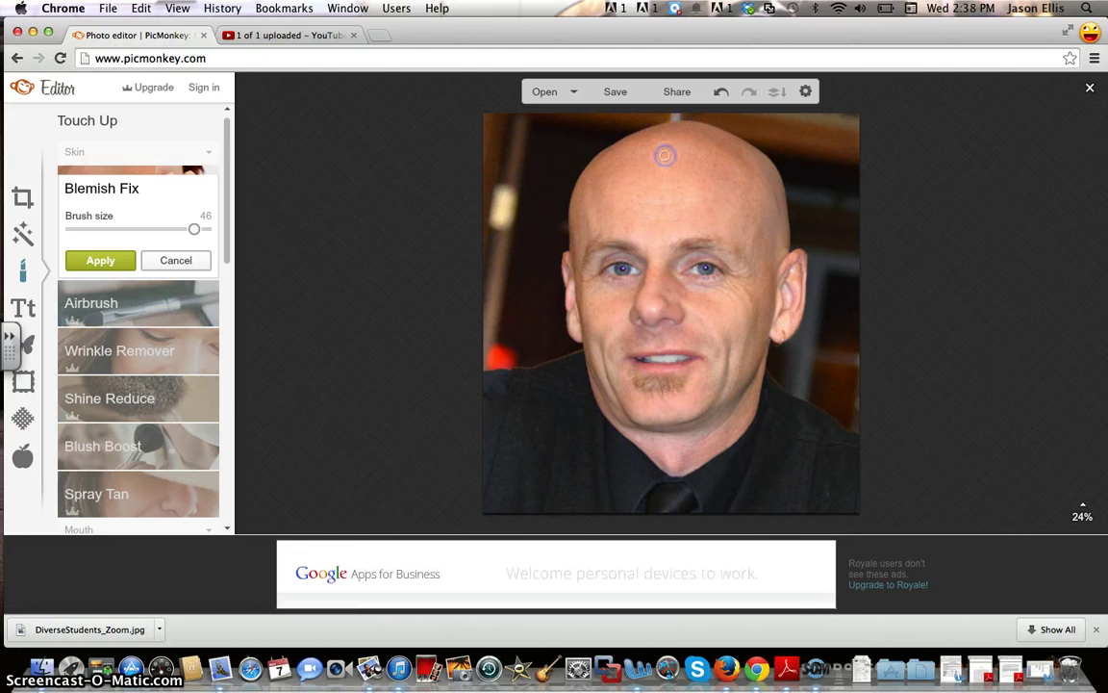
pyautogui.moveTo(649, 157)
pyautogui.mouseDown()
pyautogui.moveTo(575, 233)
pyautogui.moveTo(550, 215)
pyautogui.moveTo(650, 255)
pyautogui.moveTo(678, 293)
pyautogui.moveTo(664, 286)
pyautogui.mouseUp()
pyautogui.click(742, 300)
pyautogui.moveTo(741, 300)
pyautogui.mouseDown()
pyautogui.moveTo(754, 306)
pyautogui.moveTo(754, 255)
pyautogui.moveTo(577, 164)
pyautogui.moveTo(249, 278)
pyautogui.mouseUp()
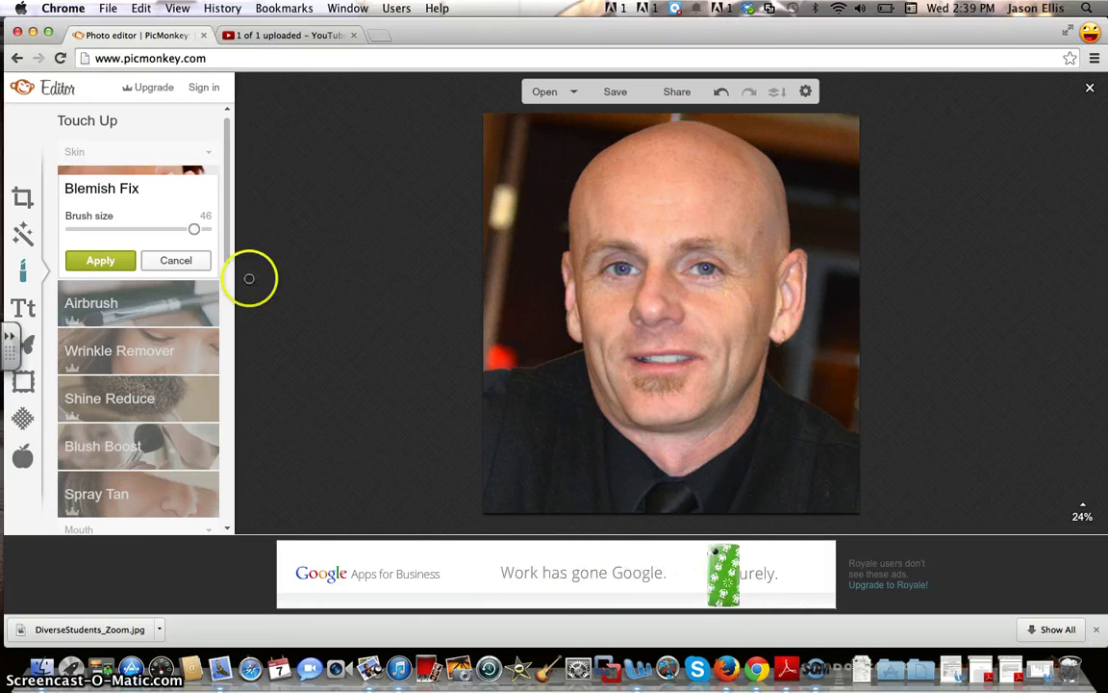
# Step: Leave Blemish Fix for the Airbrush touch-up and check what its crown symbol means
pyautogui.click(111, 313)
pyautogui.click(585, 321)
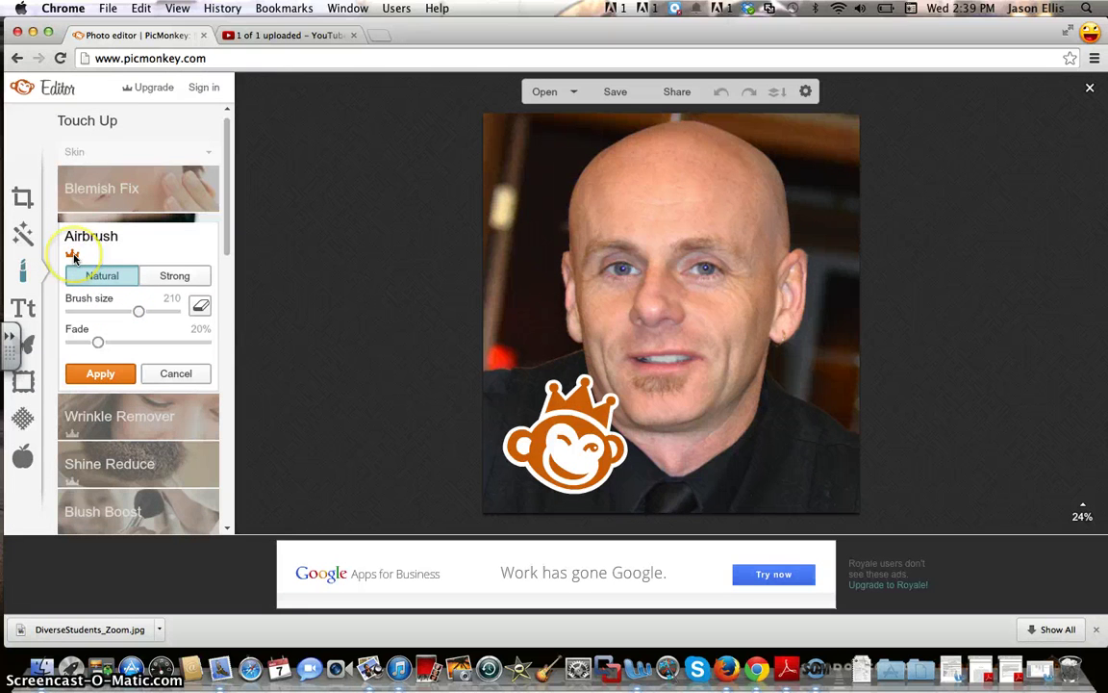
pyautogui.moveTo(75, 256)
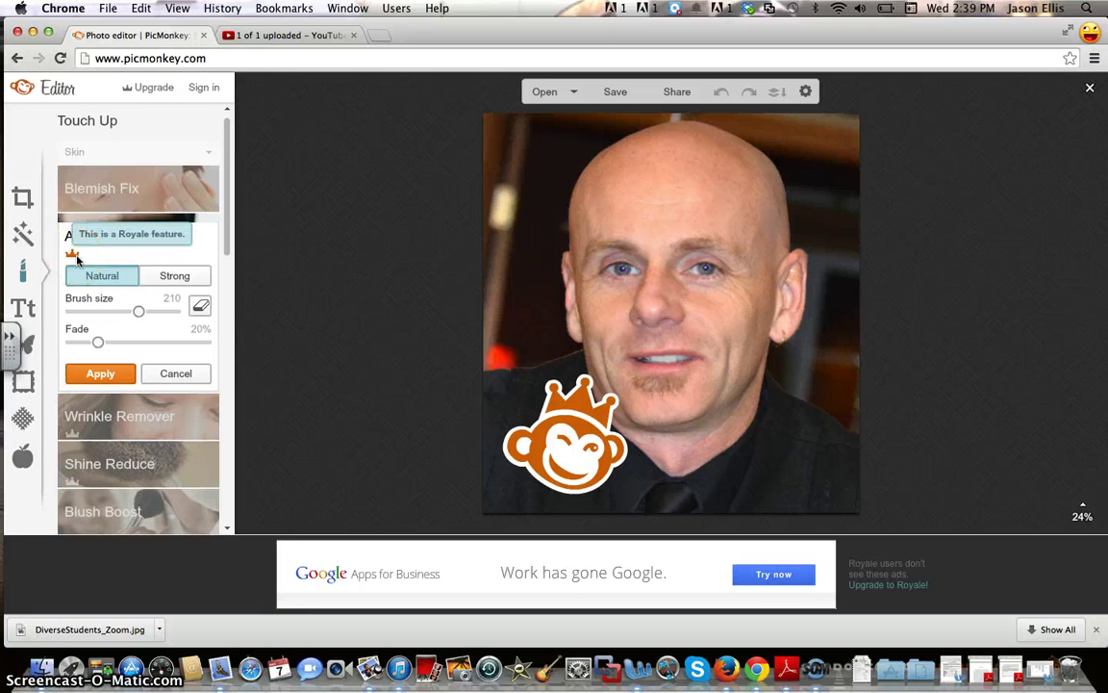
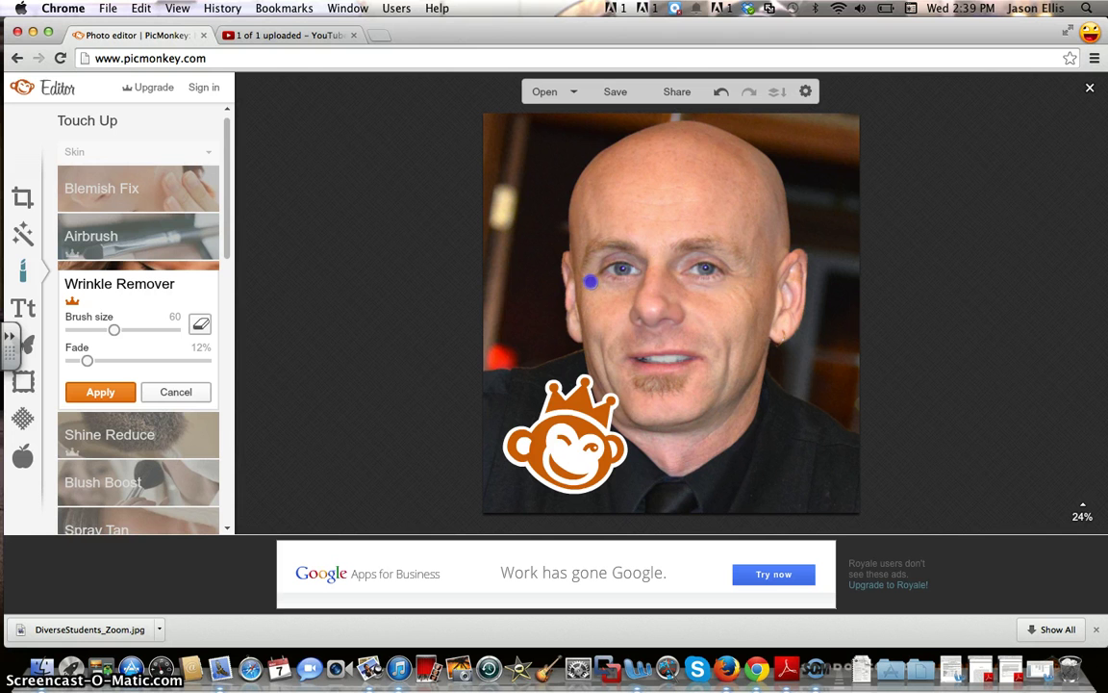
# Step: Try Wrinkle Remover with a size 60 brush on the cheeks, jaw and forehead, and cancel it
pyautogui.moveTo(731, 327)
pyautogui.mouseDown()
pyautogui.moveTo(746, 293)
pyautogui.moveTo(760, 294)
pyautogui.moveTo(740, 271)
pyautogui.mouseUp()
pyautogui.moveTo(753, 276)
pyautogui.mouseDown()
pyautogui.moveTo(771, 373)
pyautogui.moveTo(757, 379)
pyautogui.moveTo(675, 333)
pyautogui.moveTo(611, 317)
pyautogui.moveTo(644, 351)
pyautogui.moveTo(589, 360)
pyautogui.moveTo(753, 358)
pyautogui.mouseUp()
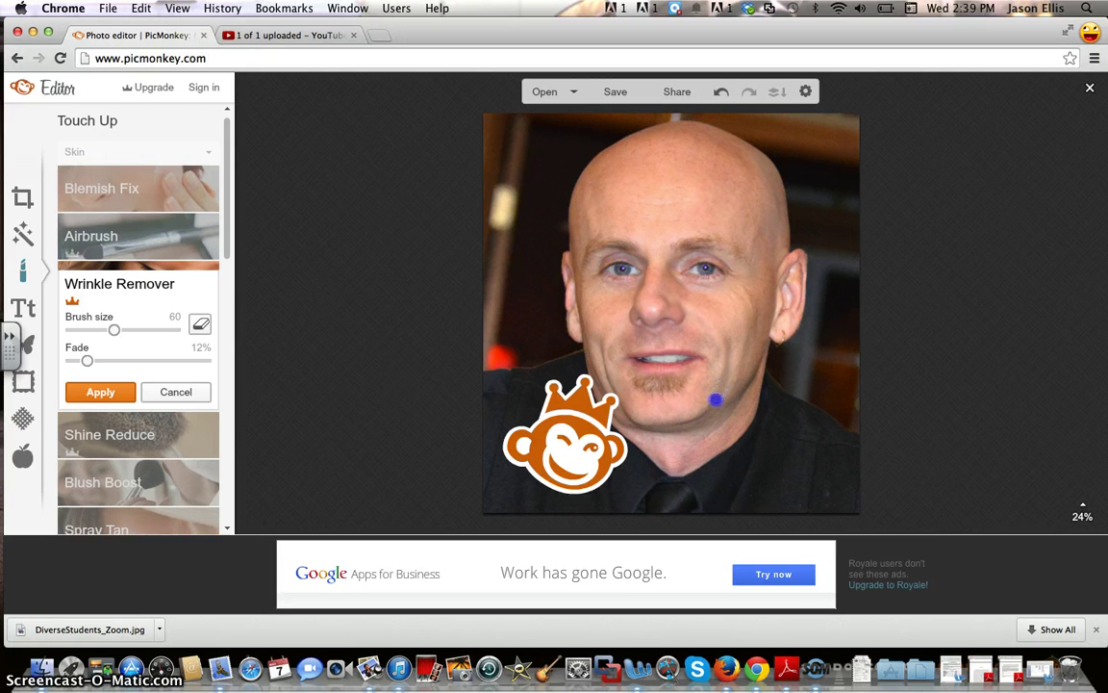
pyautogui.moveTo(573, 336); pyautogui.dragTo(595, 341)
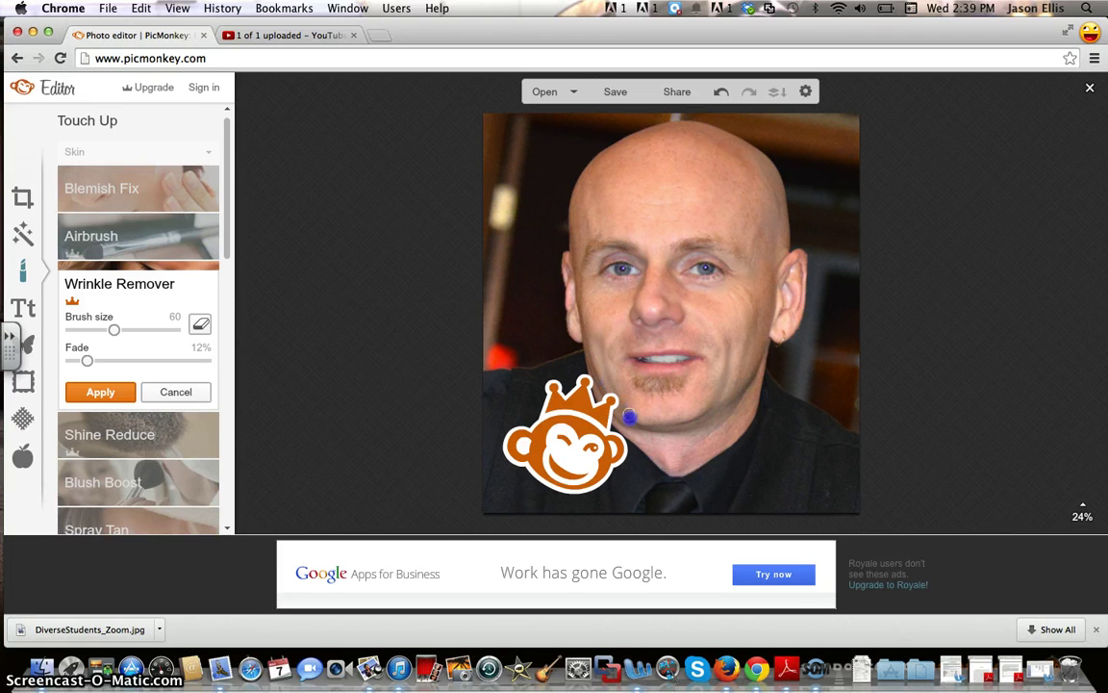
pyautogui.moveTo(712, 418); pyautogui.dragTo(717, 400)
pyautogui.moveTo(630, 154)
pyautogui.mouseDown()
pyautogui.moveTo(662, 170)
pyautogui.moveTo(633, 199)
pyautogui.mouseUp()
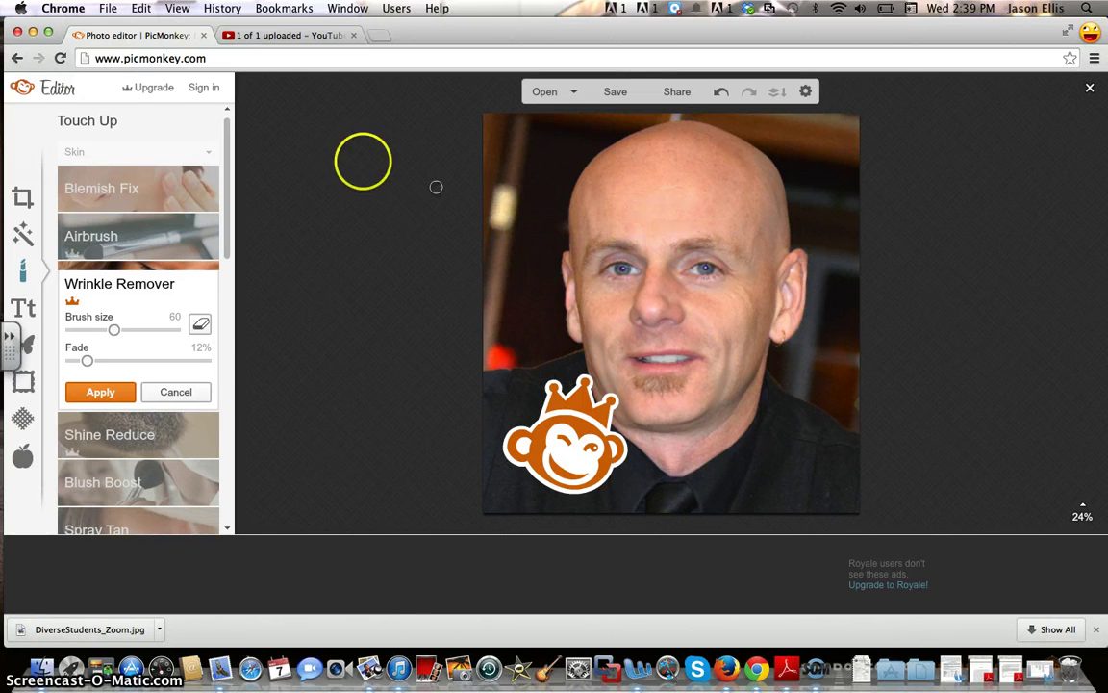
pyautogui.click(166, 392)
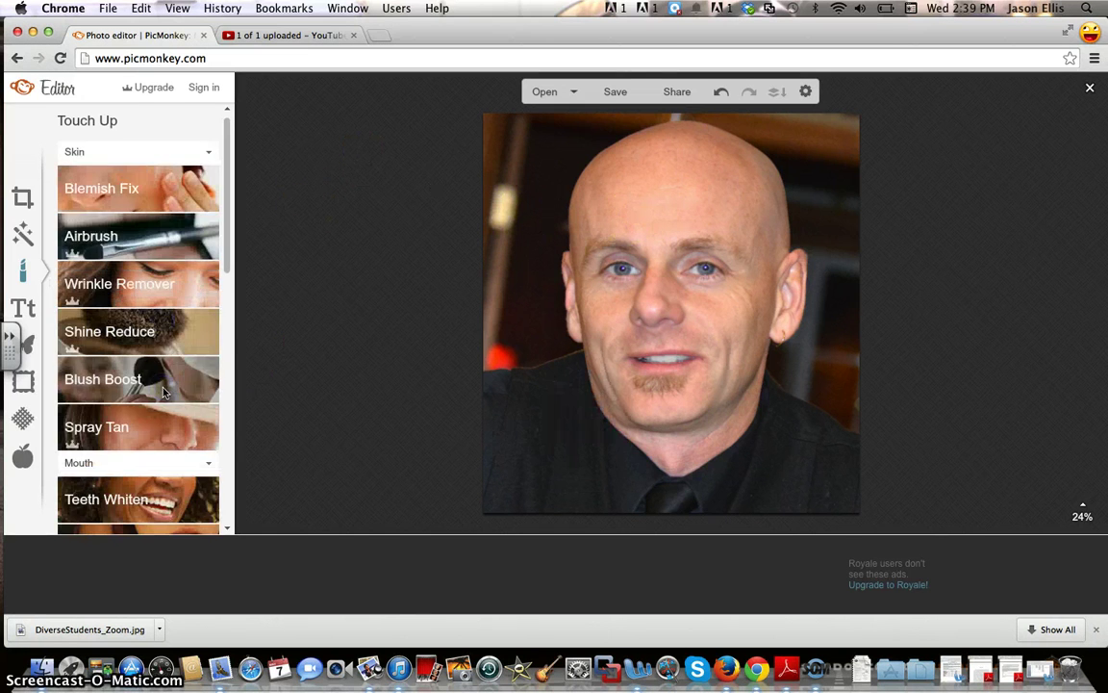
# Step: Whiten the teeth with Teeth Whiten at brush size 44 and apply the change
pyautogui.click(101, 339)
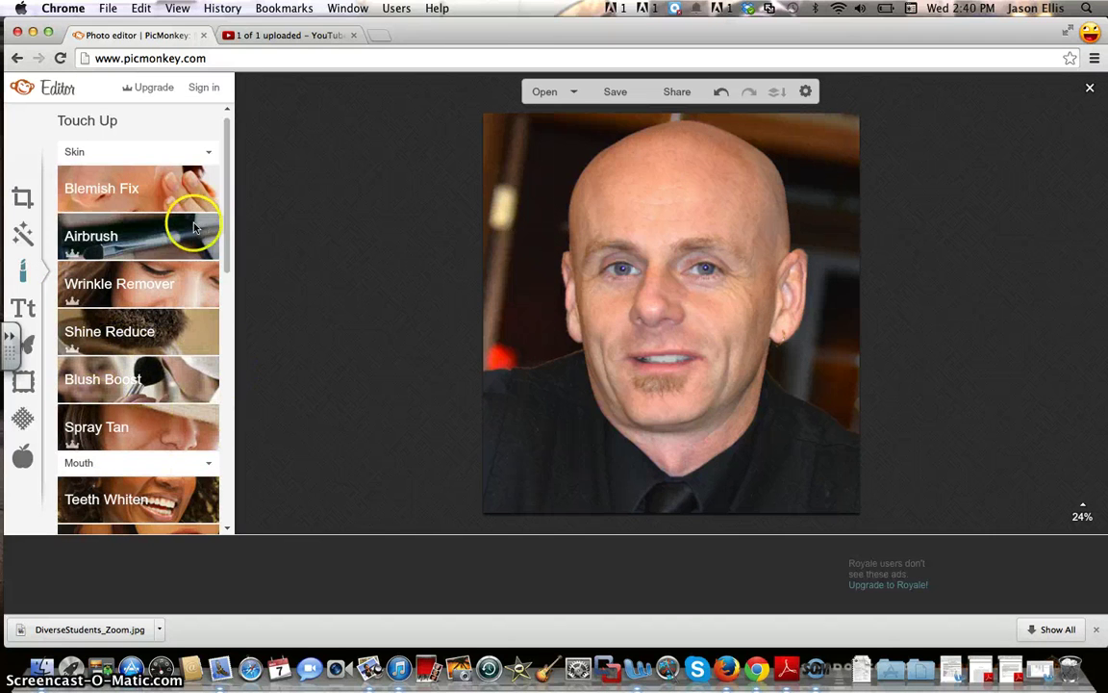
pyautogui.moveTo(226, 228); pyautogui.dragTo(227, 324)
pyautogui.click(147, 274)
pyautogui.click(152, 219)
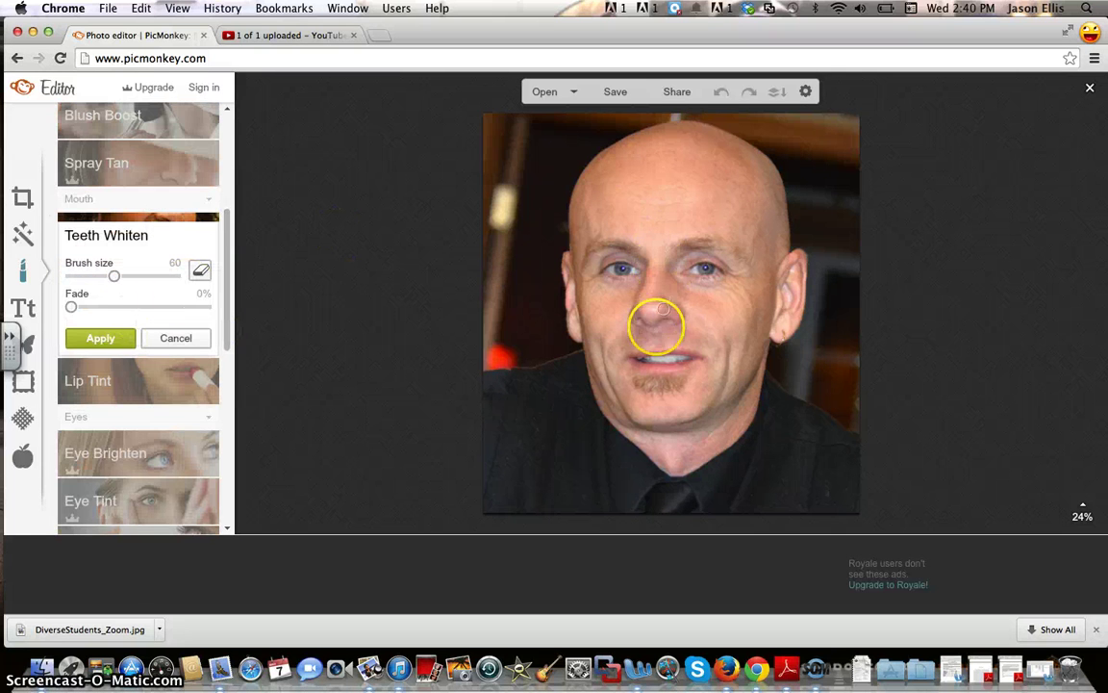
pyautogui.click(114, 277)
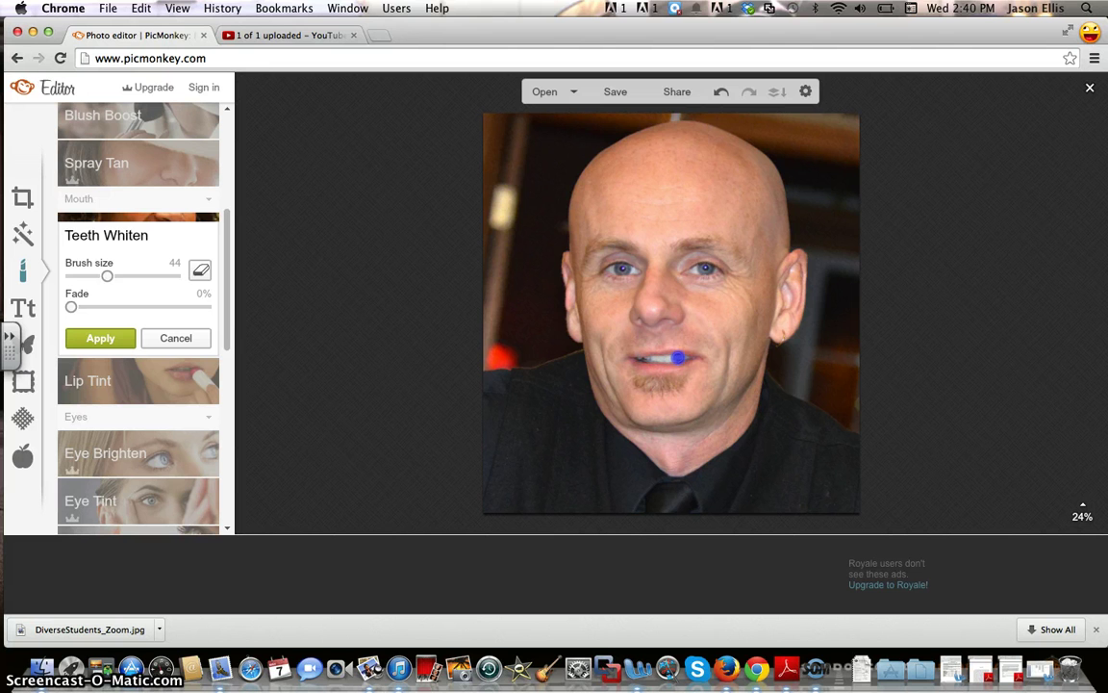
pyautogui.click(102, 338)
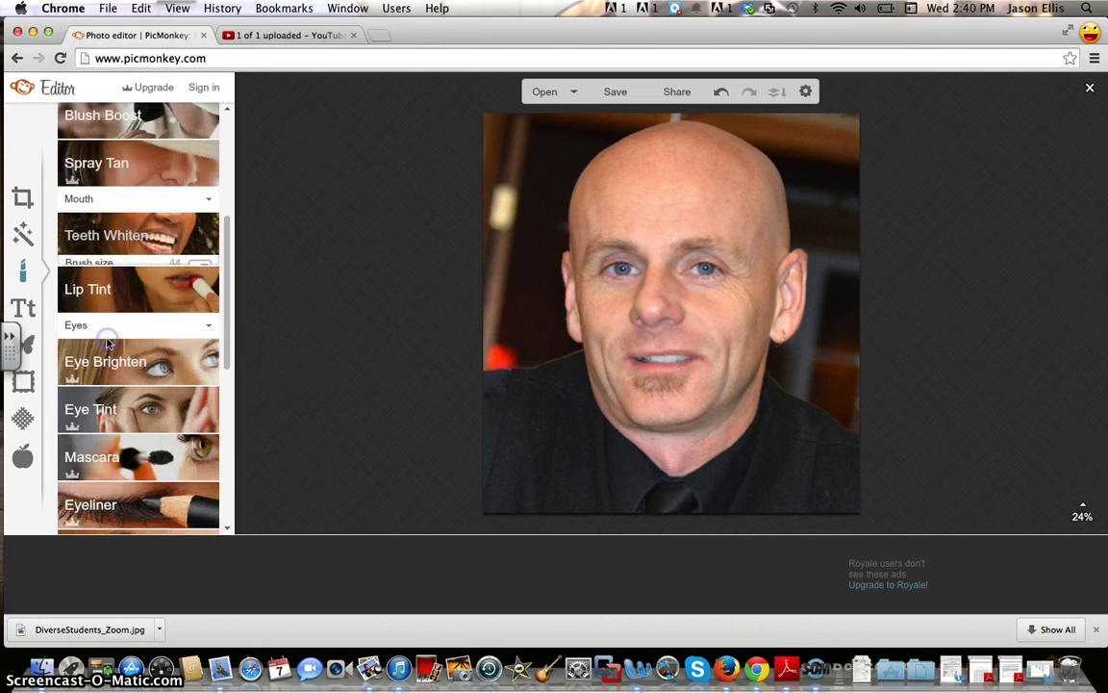
# Step: Try Lip Tint on the lips using the dark brown shade and cancel it
pyautogui.click(152, 285)
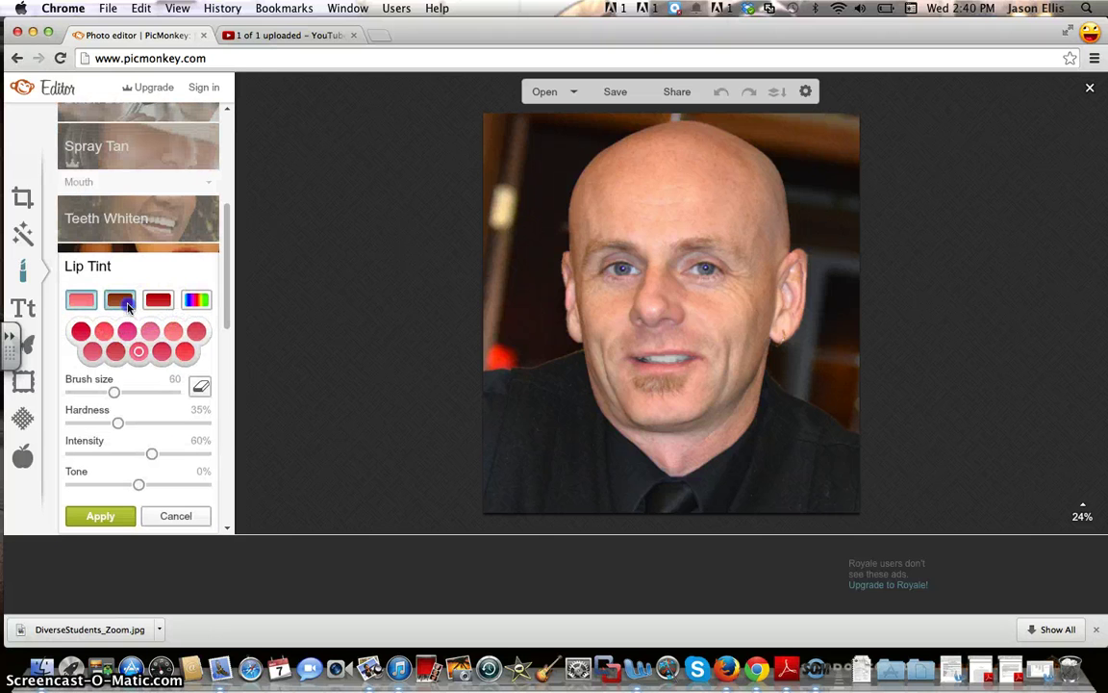
pyautogui.click(126, 303)
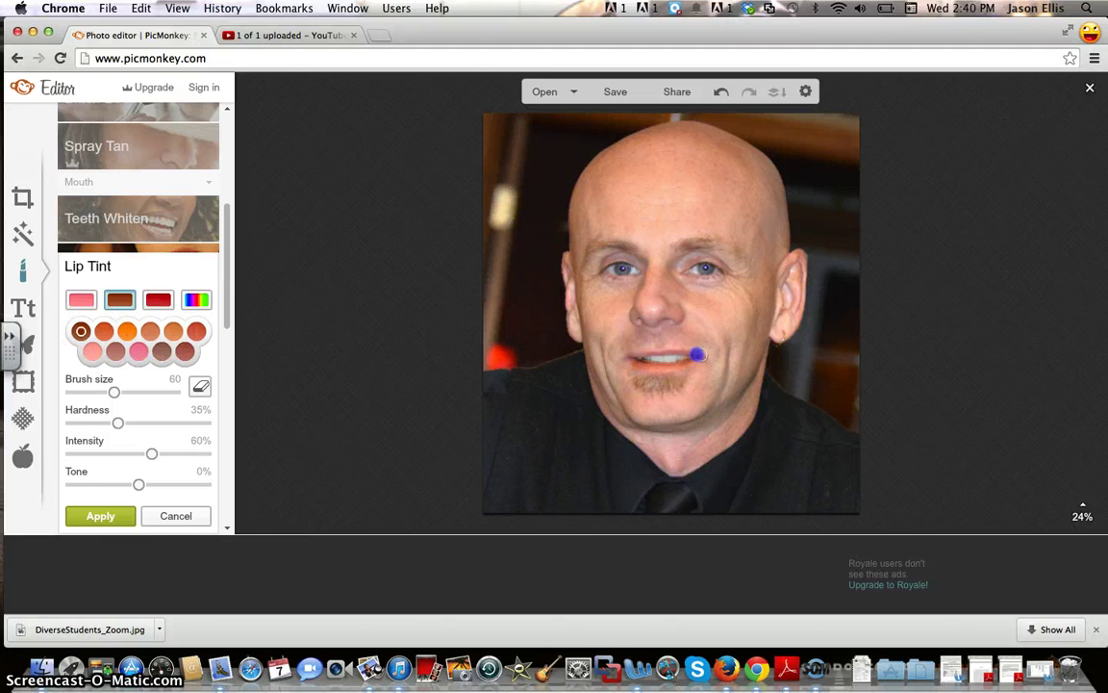
pyautogui.moveTo(697, 355); pyautogui.dragTo(681, 354)
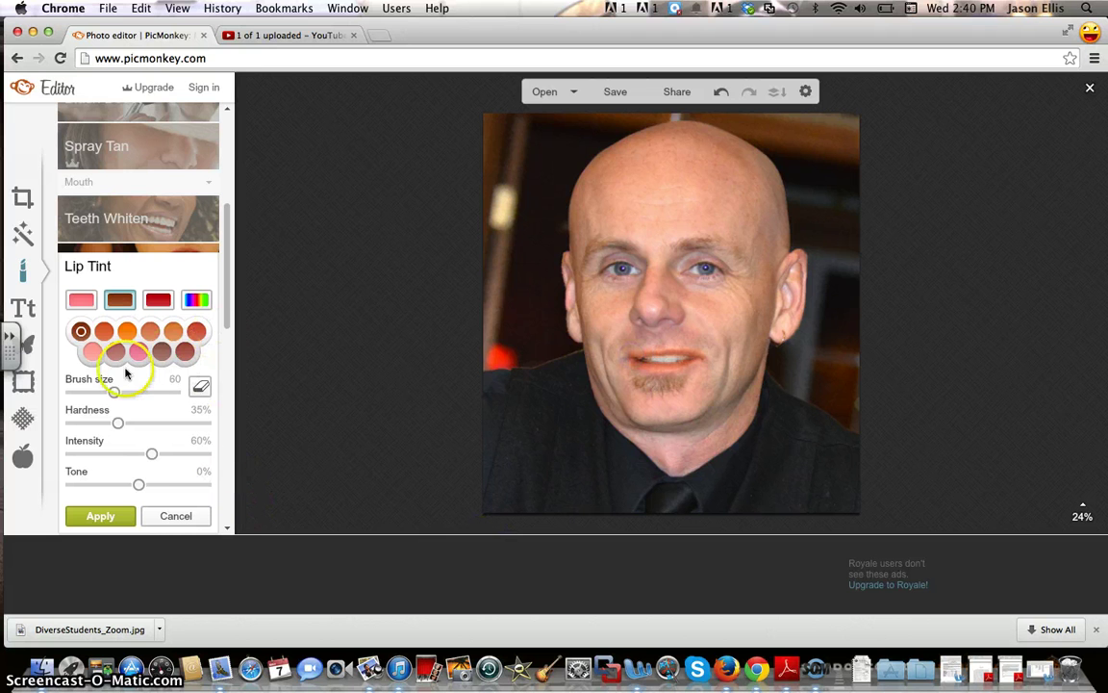
pyautogui.click(174, 516)
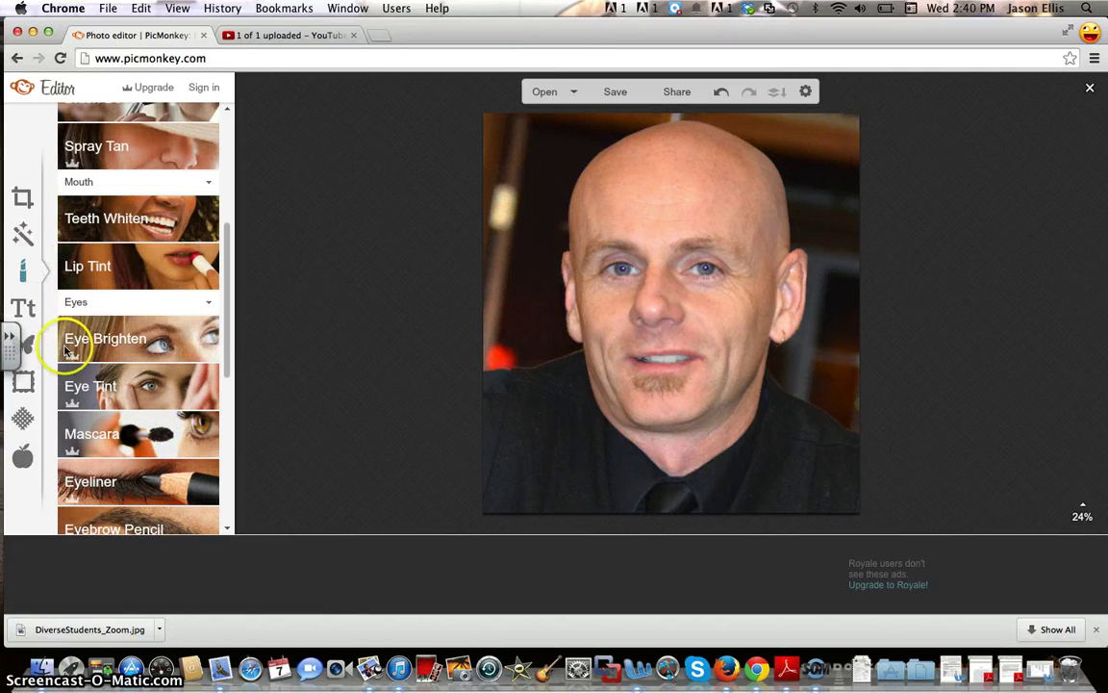
# Step: Add an empty Didact Gothic text box to the photo and delete it
pyautogui.click(24, 308)
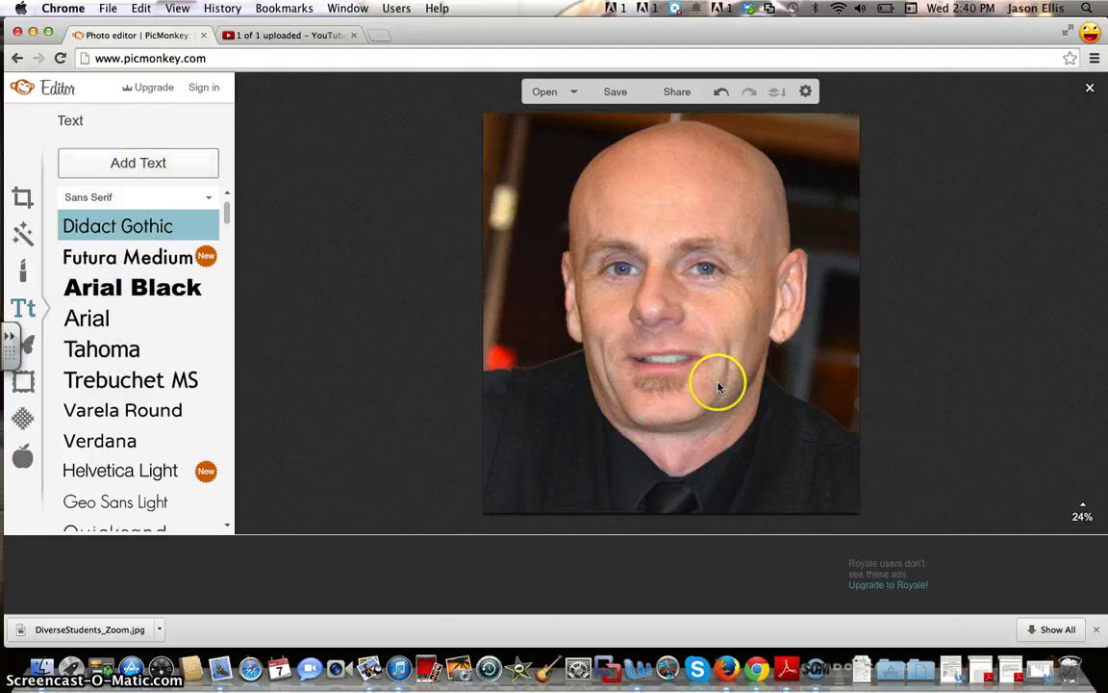
pyautogui.click(138, 164)
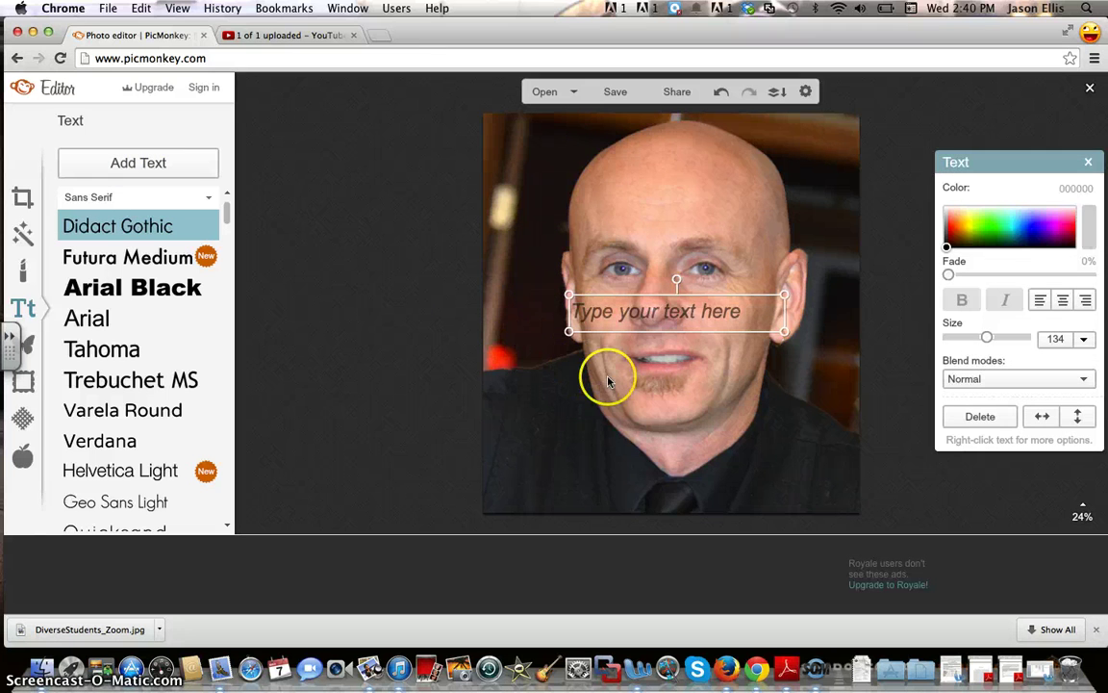
pyautogui.click(977, 417)
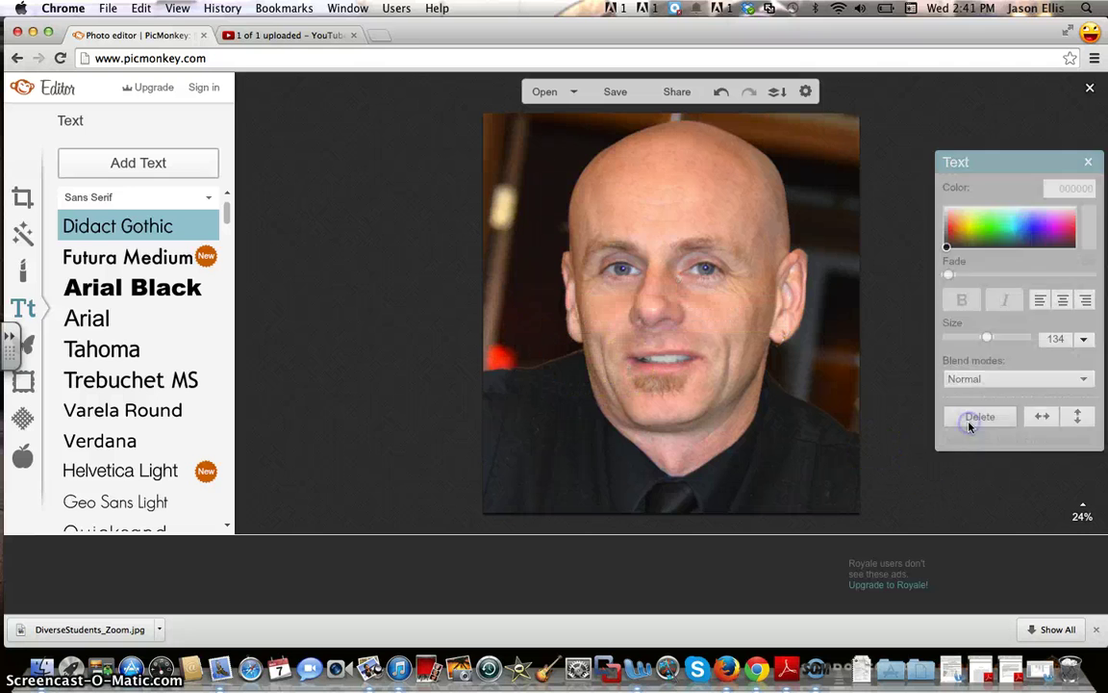
# Step: Add the broken heart from the Hearts overlays and place it on the dark shirt in the photo's lower-left corner
pyautogui.click(32, 348)
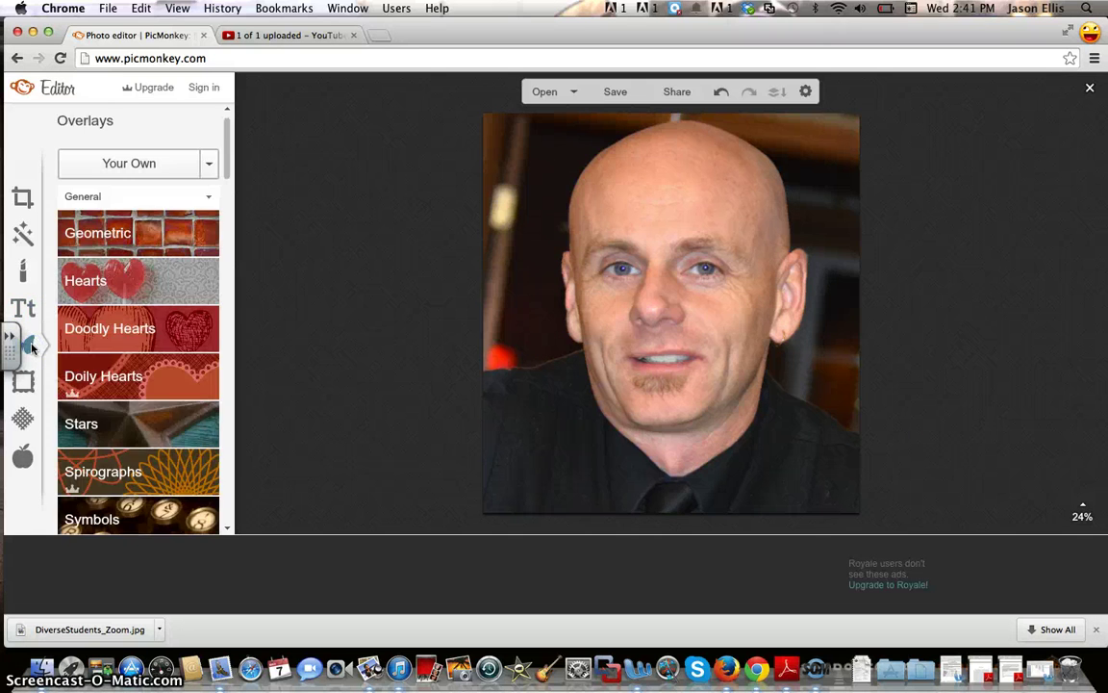
pyautogui.click(138, 301)
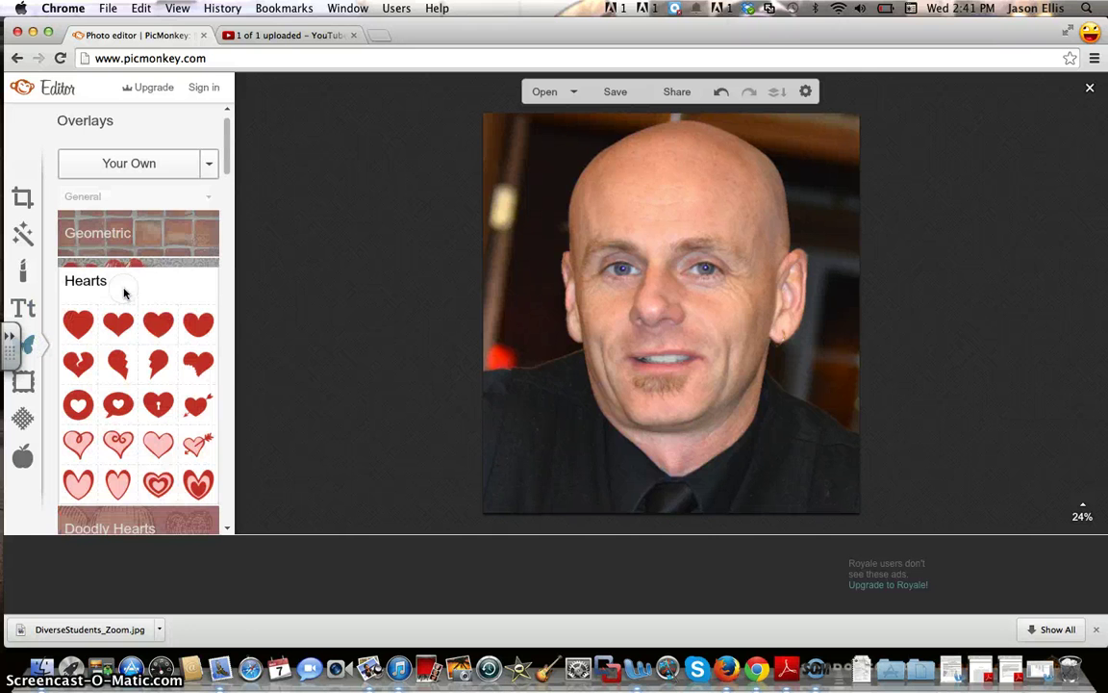
pyautogui.moveTo(124, 320); pyautogui.dragTo(93, 337)
pyautogui.click(80, 362)
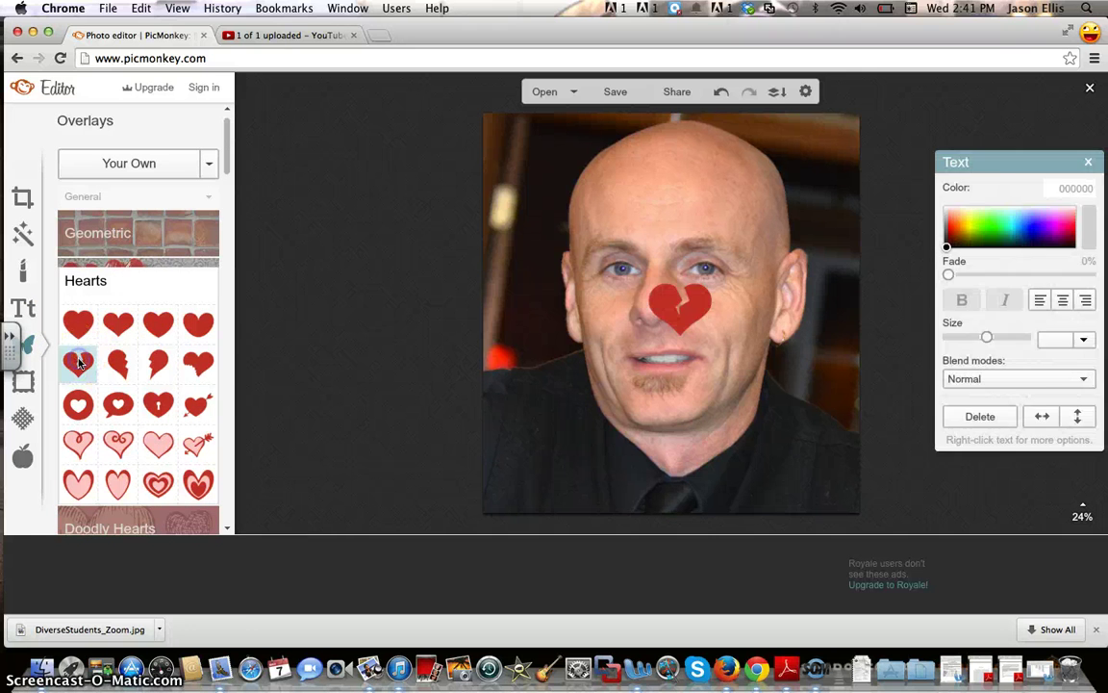
pyautogui.moveTo(700, 322); pyautogui.dragTo(562, 461)
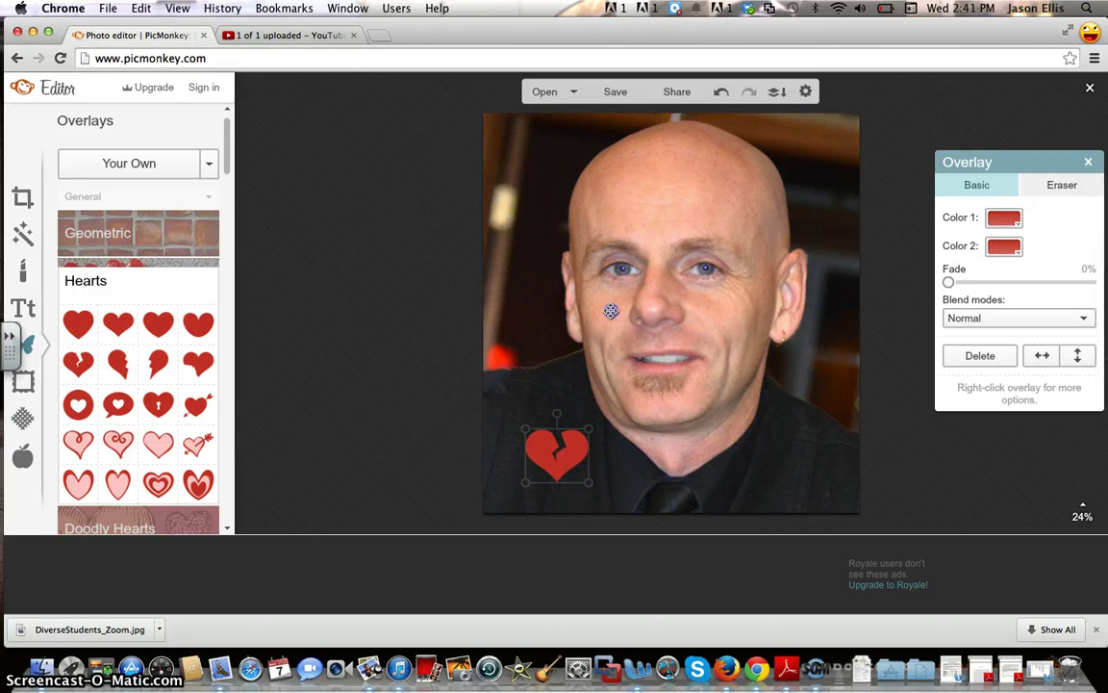
# Step: Move the broken heart overlay onto the man's forehead and delete it
pyautogui.moveTo(611, 311); pyautogui.dragTo(664, 223)
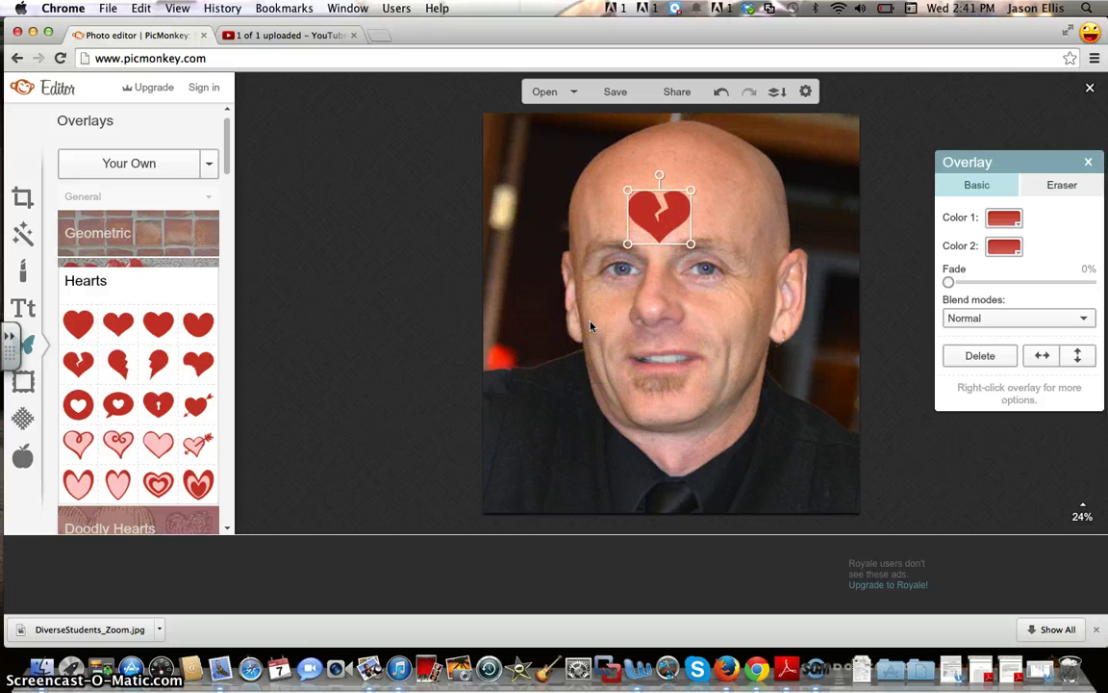
pyautogui.click(966, 354)
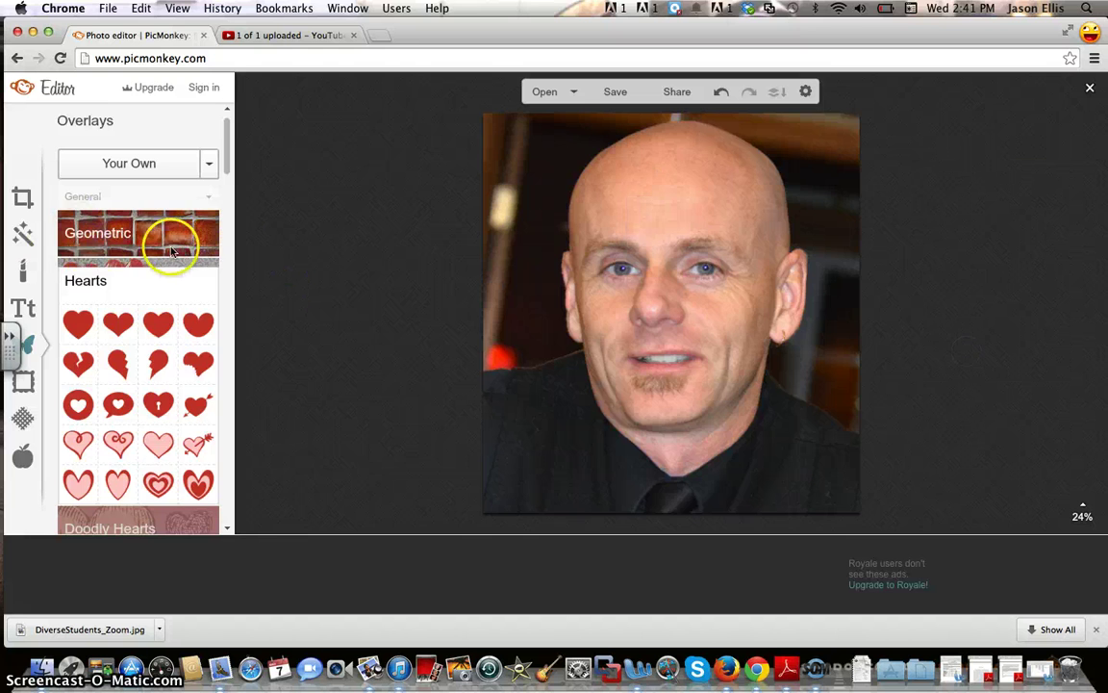
# Step: Try a thick drooping mustache from the Facial Hair overlays above the mouth and delete it
pyautogui.scroll(-5, 126, 405)
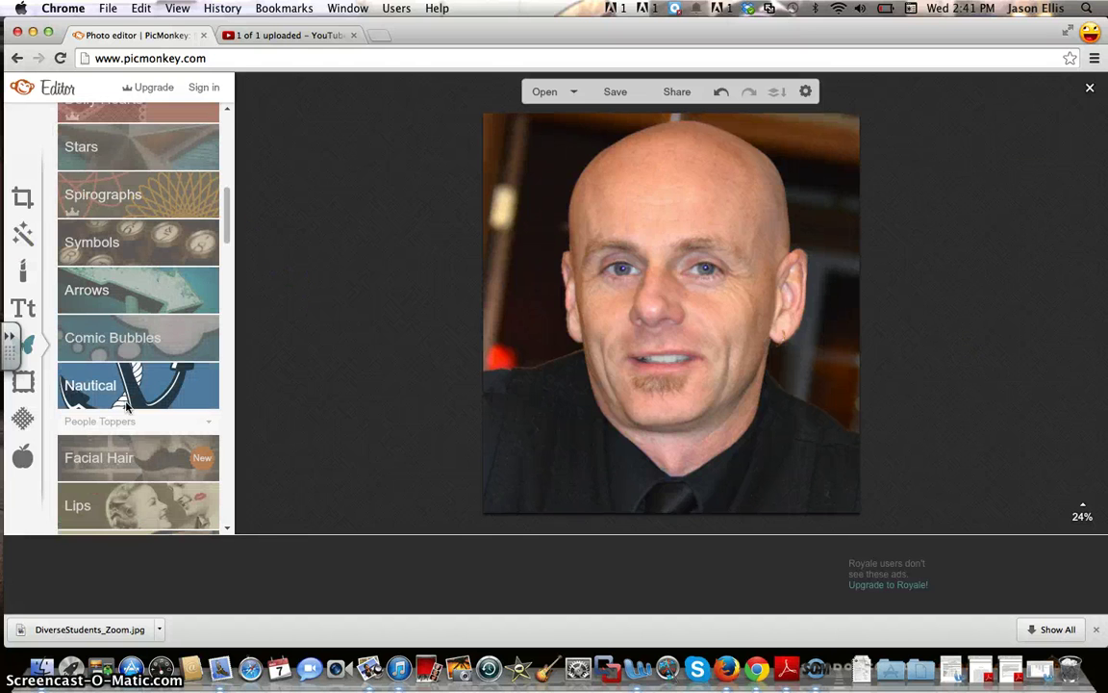
pyautogui.click(135, 457)
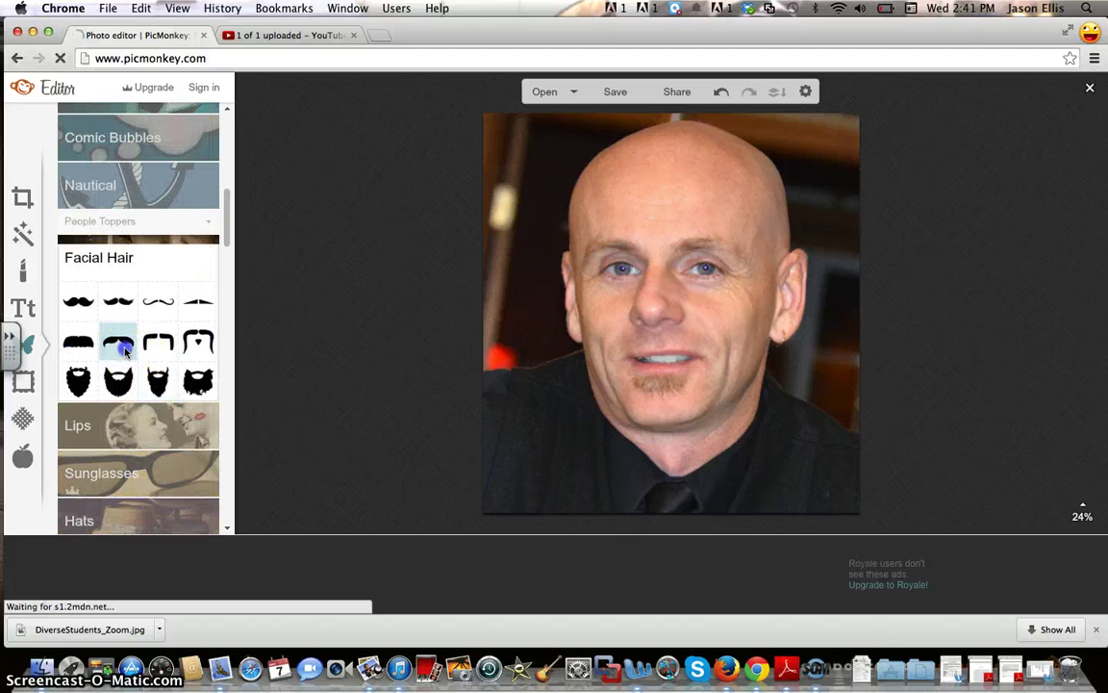
pyautogui.click(119, 302)
pyautogui.moveTo(685, 318); pyautogui.dragTo(692, 350)
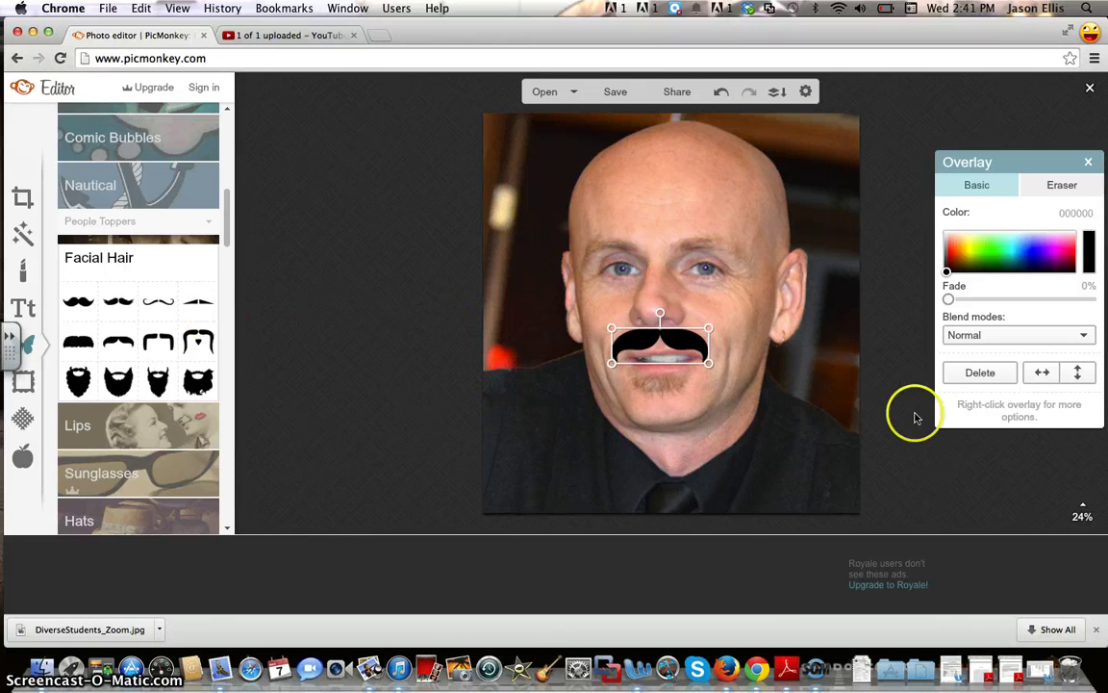
pyautogui.click(967, 372)
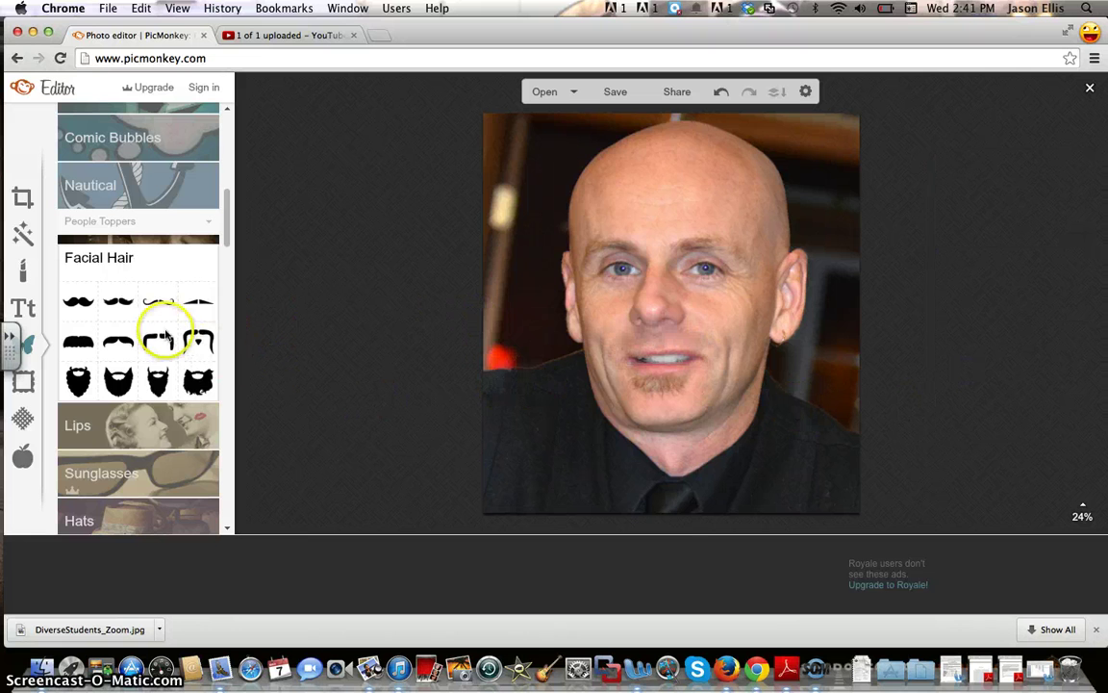
# Step: Add the thin curled handlebar mustache from the Facial Hair overlays and place it just above the upper lip
pyautogui.click(160, 317)
pyautogui.moveTo(445, 345); pyautogui.dragTo(660, 360)
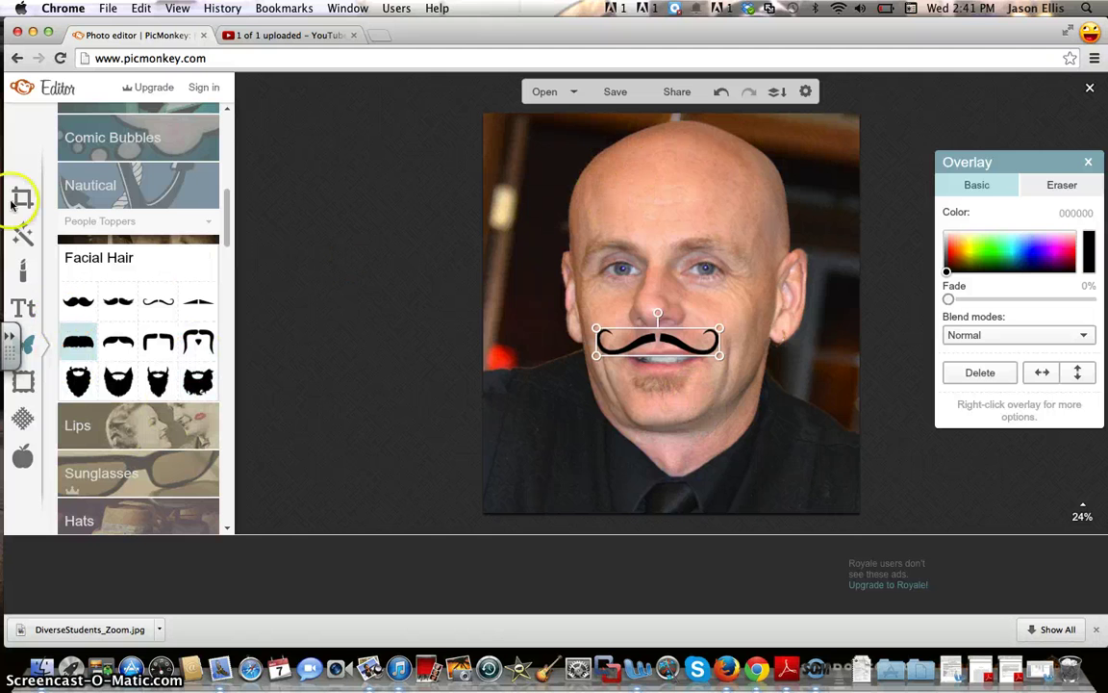
# Step: Try the Rounded Corners and Simple Edge frames on the photo, cancelling each one
pyautogui.click(22, 385)
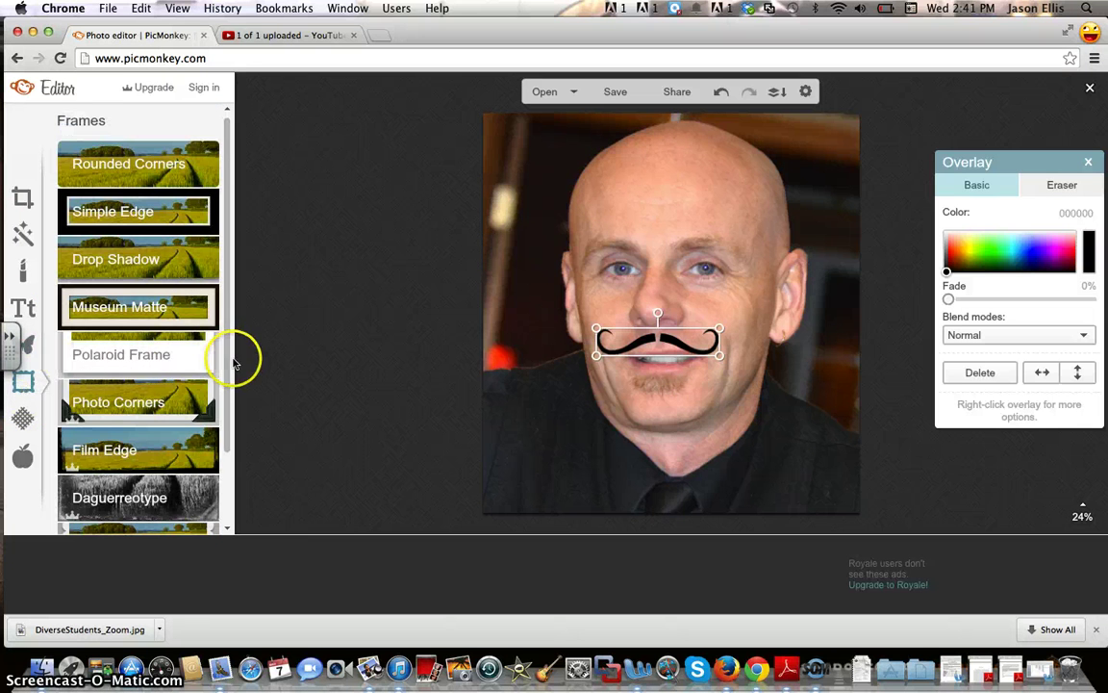
pyautogui.click(162, 178)
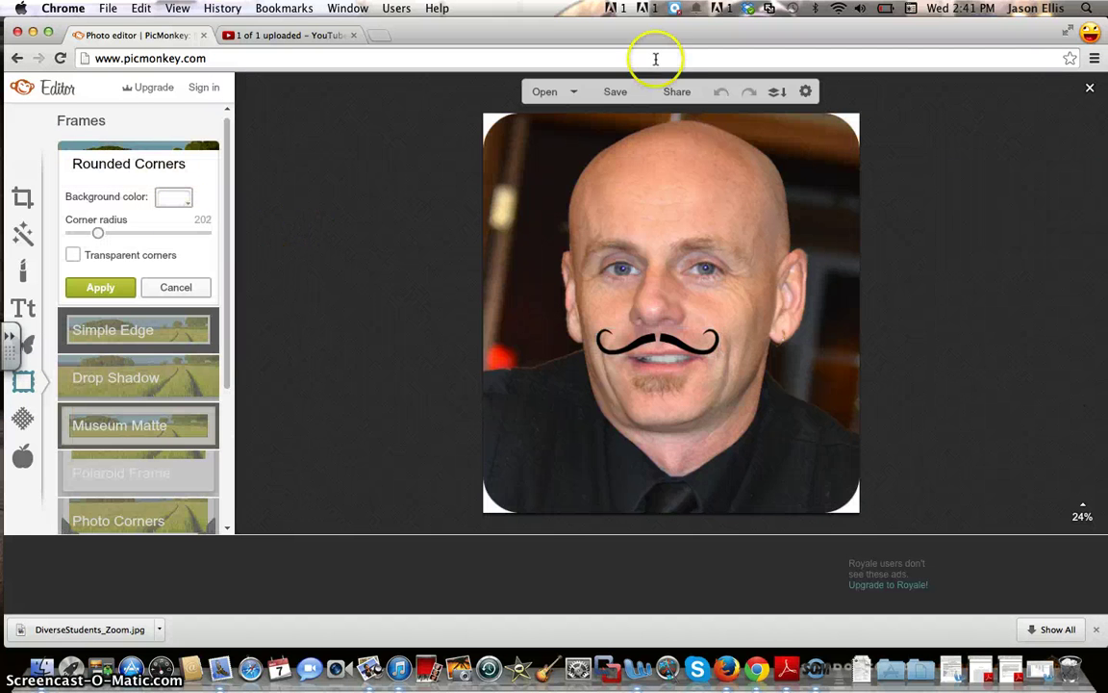
pyautogui.click(159, 295)
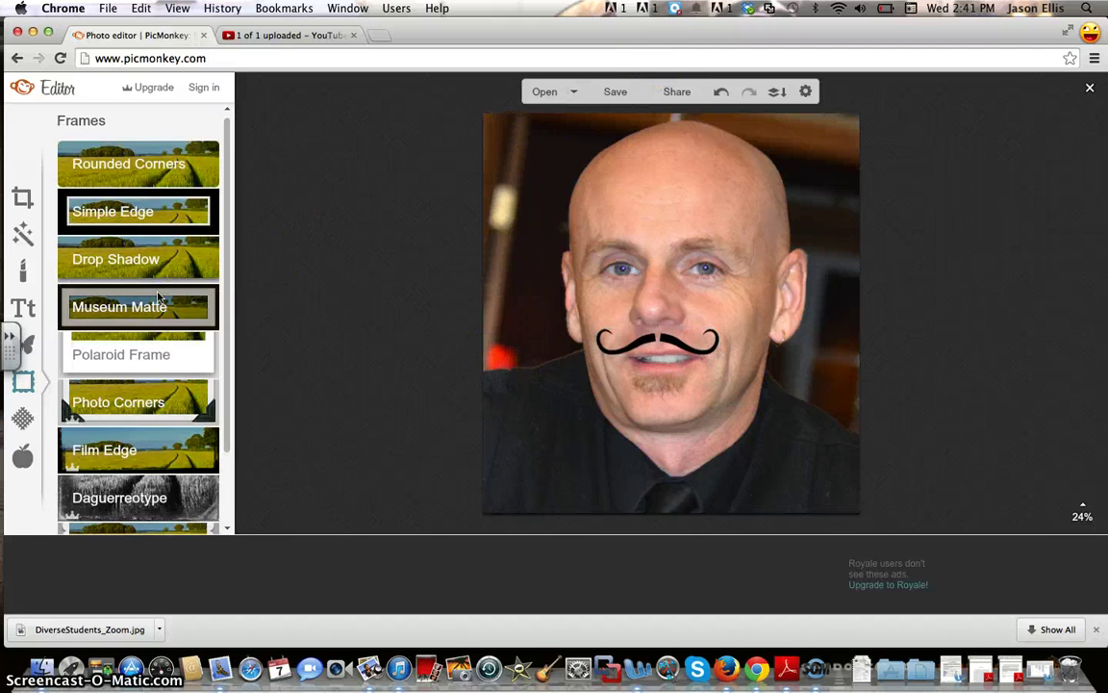
pyautogui.click(127, 208)
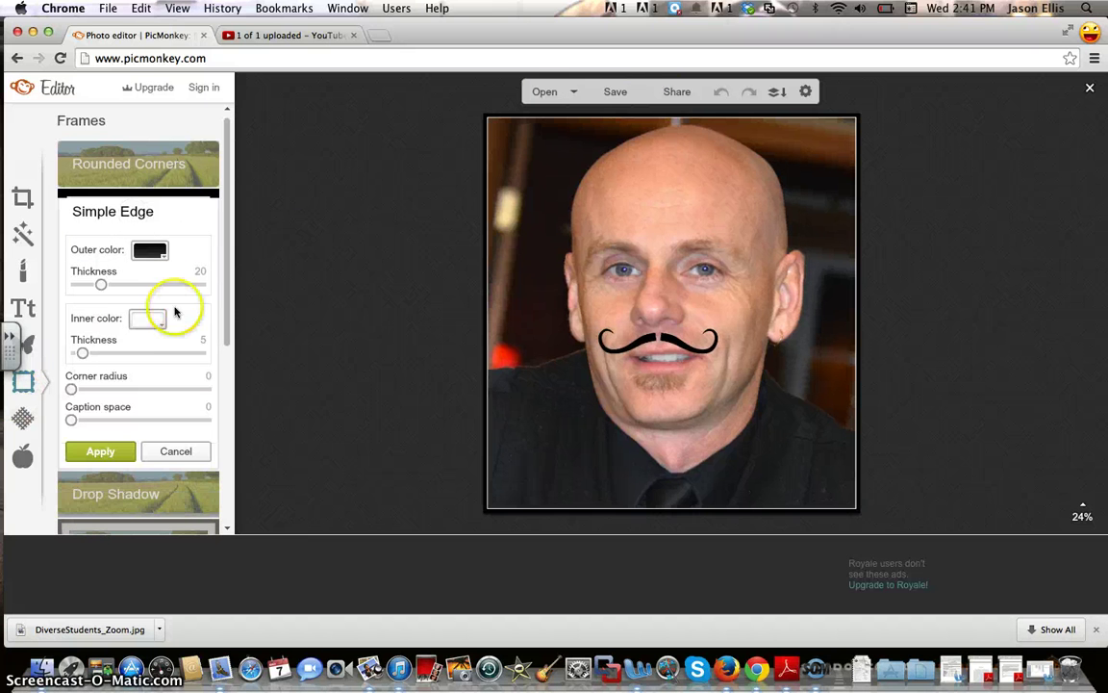
pyautogui.click(174, 451)
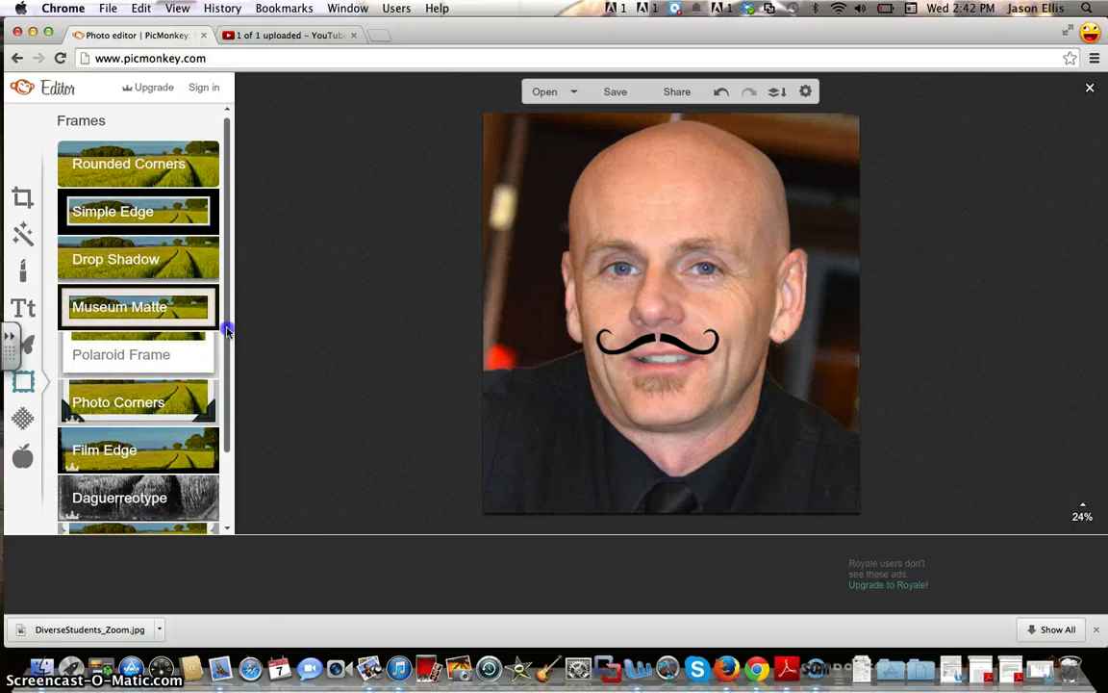
# Step: Put a Polaroid Frame around the photo and set its background color to dark green
pyautogui.moveTo(227, 330); pyautogui.dragTo(231, 412)
pyautogui.click(149, 289)
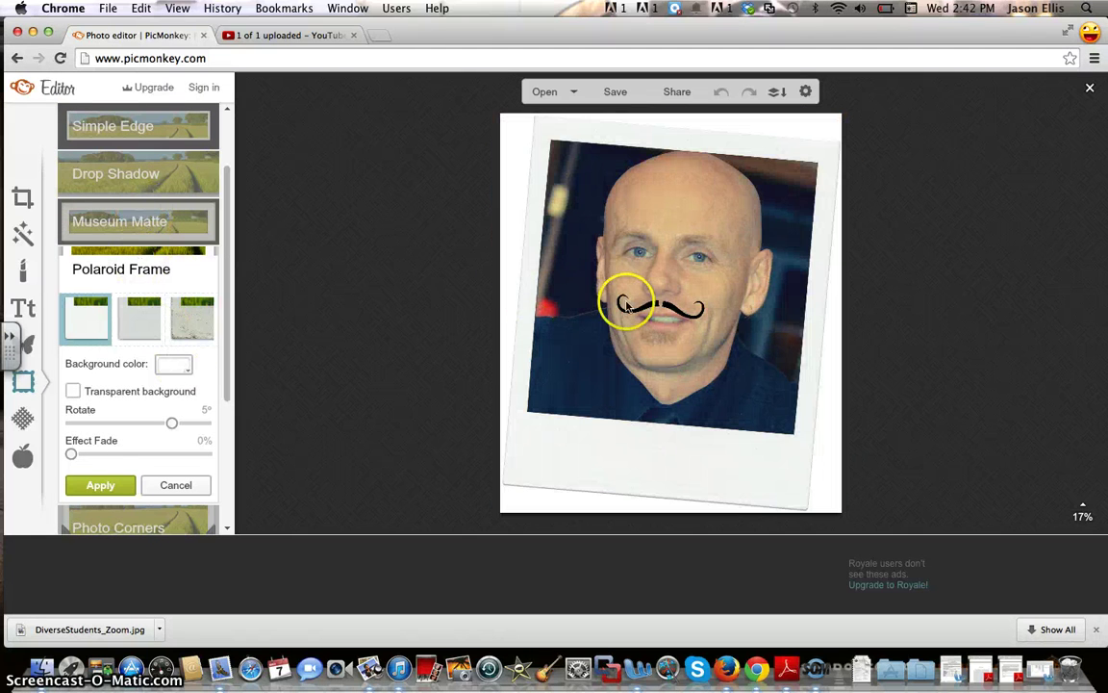
pyautogui.click(181, 367)
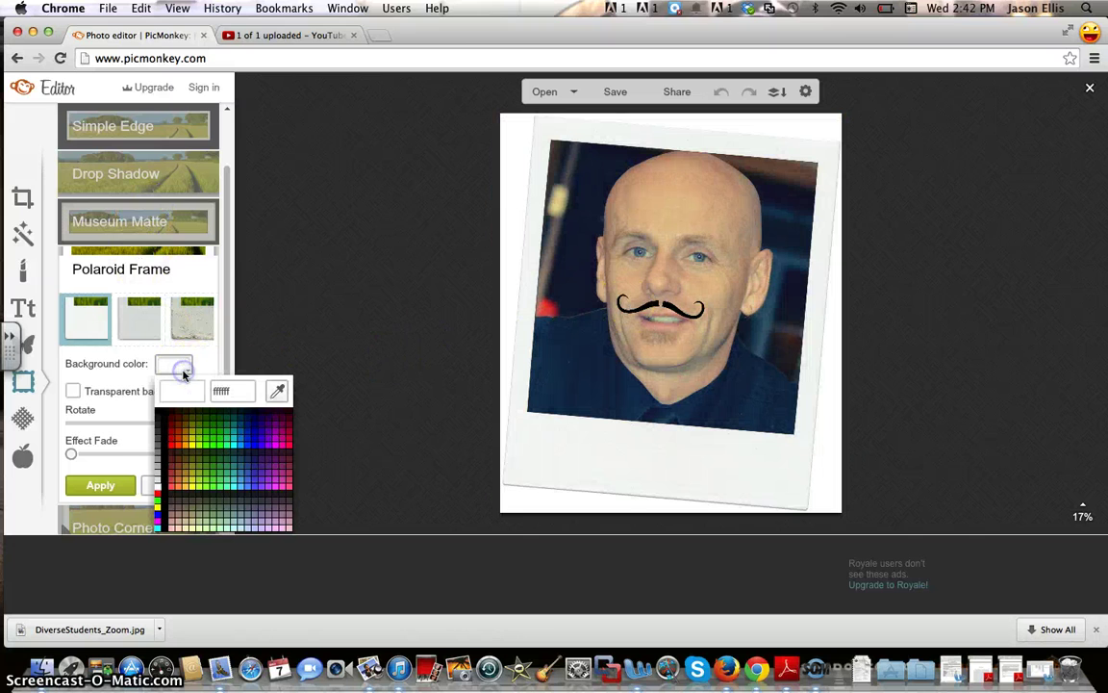
pyautogui.click(207, 425)
pyautogui.click(207, 425)
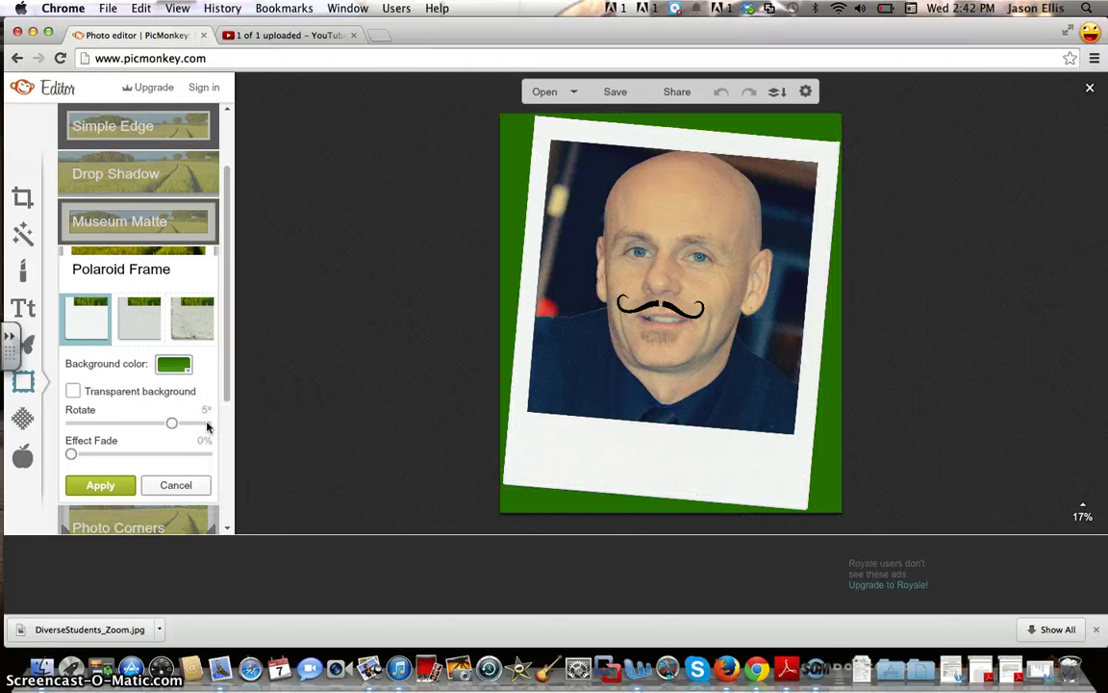
# Step: Try blue 0000d4 and light gray as the Polaroid Frame's background color
pyautogui.click(179, 364)
pyautogui.click(278, 435)
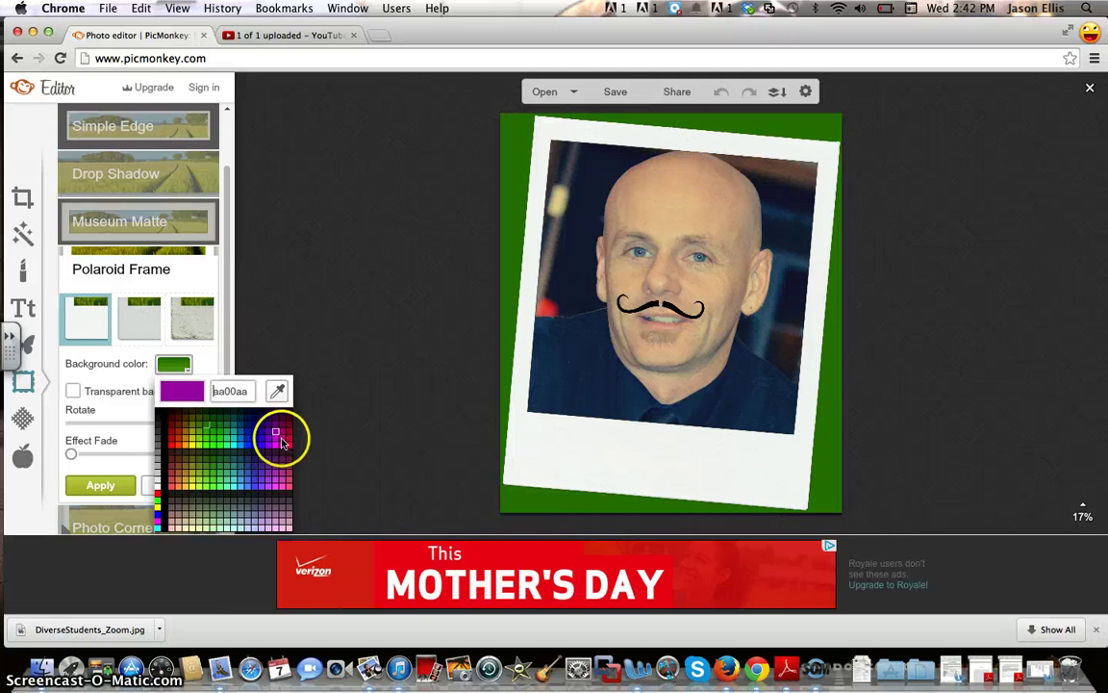
pyautogui.click(253, 440)
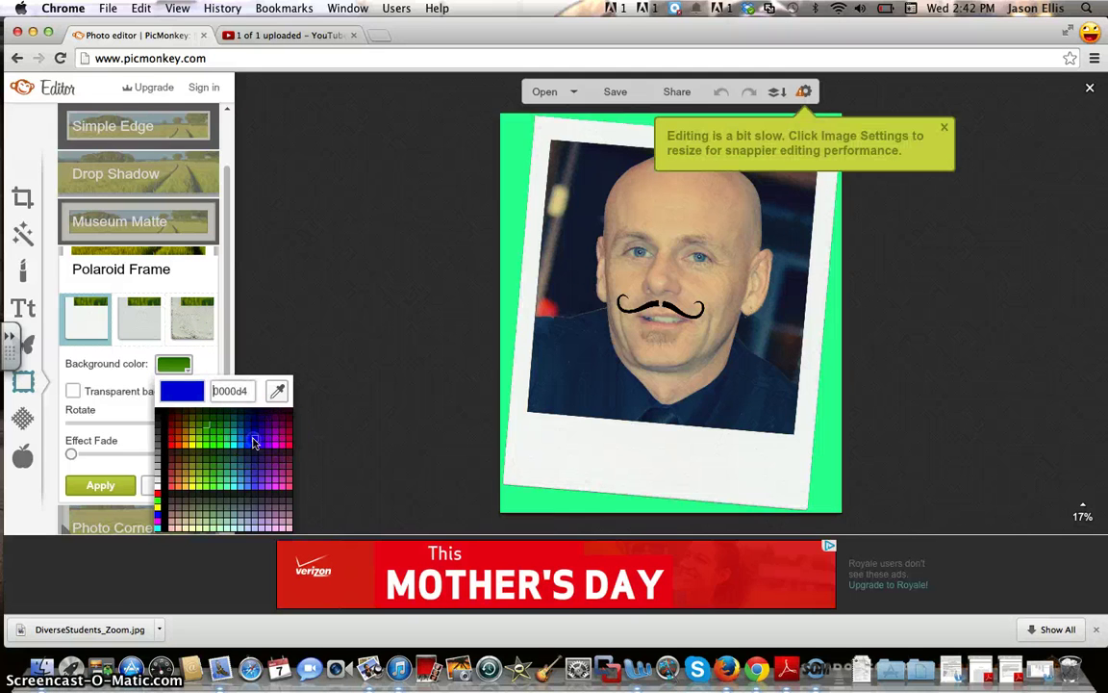
pyautogui.click(254, 441)
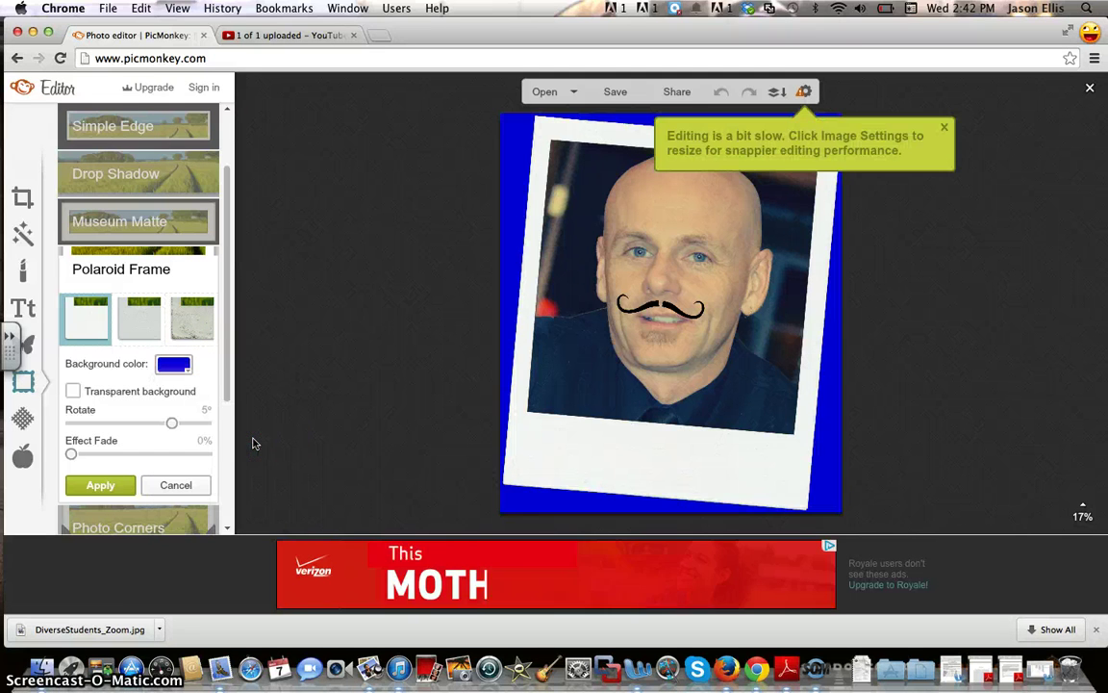
pyautogui.click(188, 373)
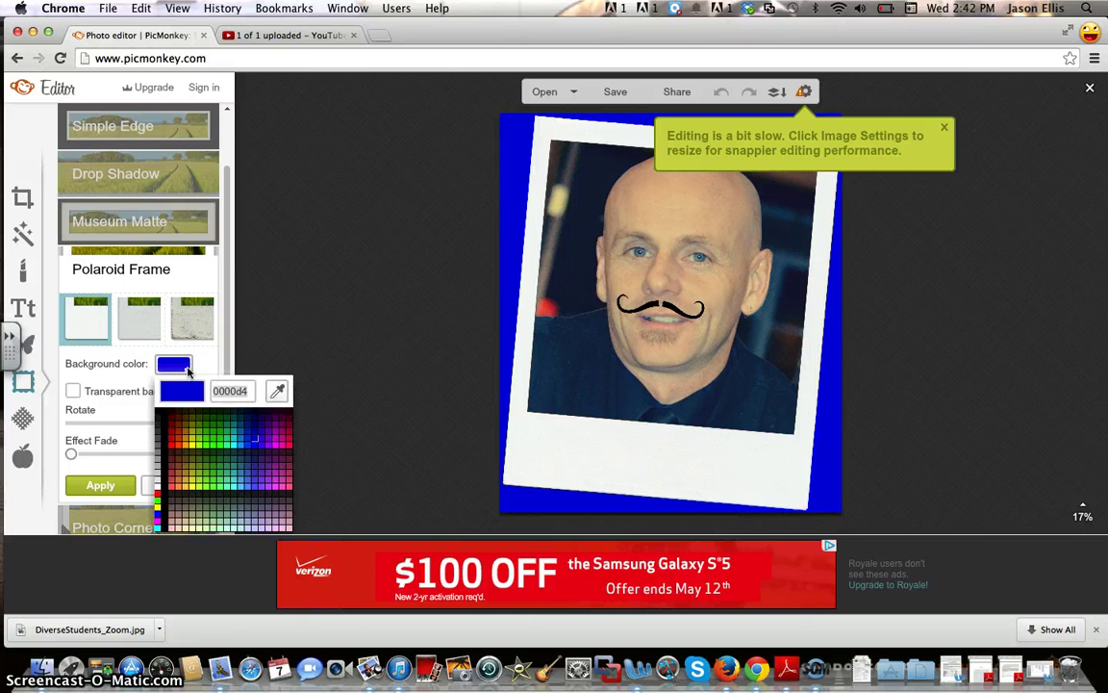
pyautogui.click(161, 471)
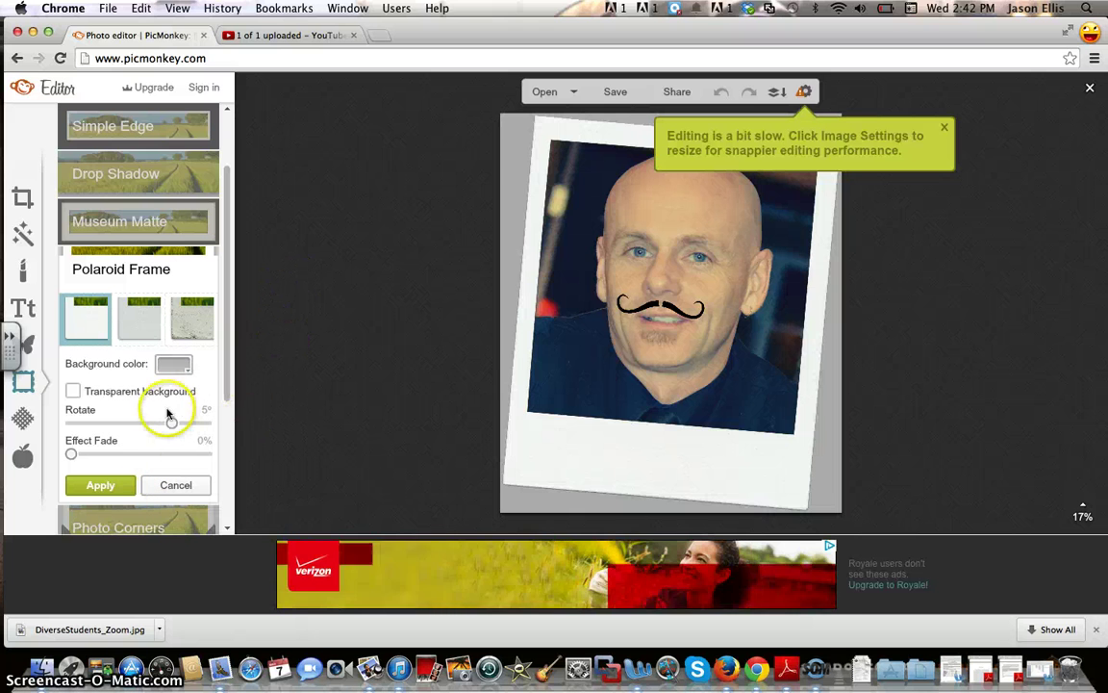
pyautogui.click(182, 369)
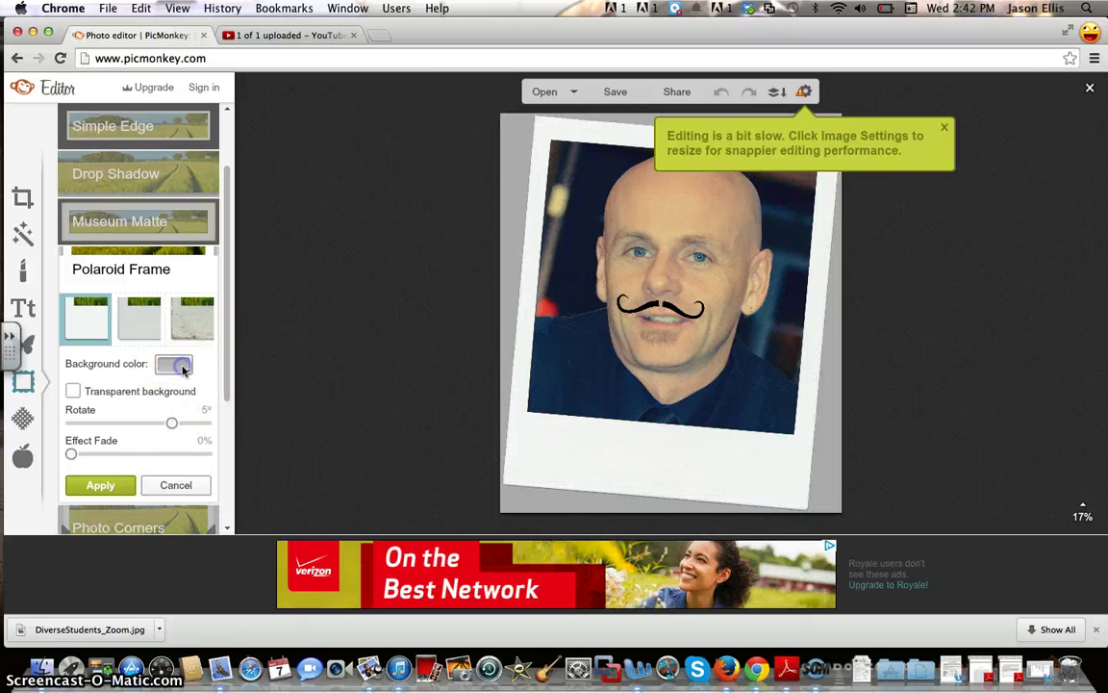
# Step: Make the Polaroid Frame's background transparent and apply the frame
pyautogui.click(73, 391)
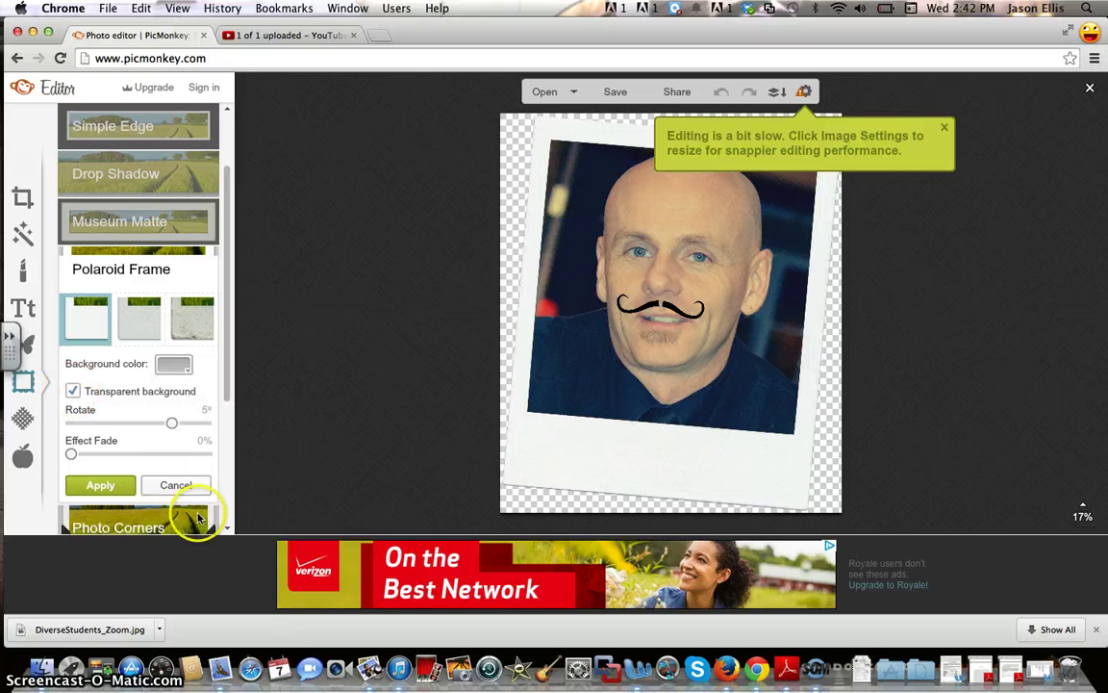
pyautogui.click(100, 485)
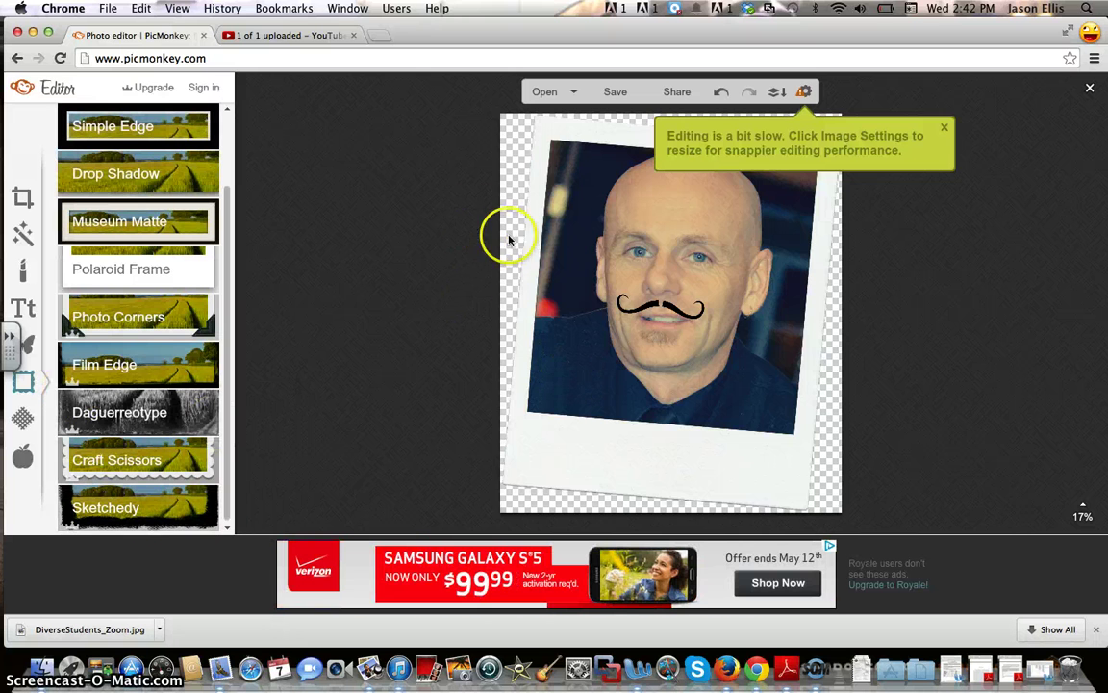
# Step: Save the edited photo to the Desktop in .jpg format as polar.jpg
pyautogui.click(613, 91)
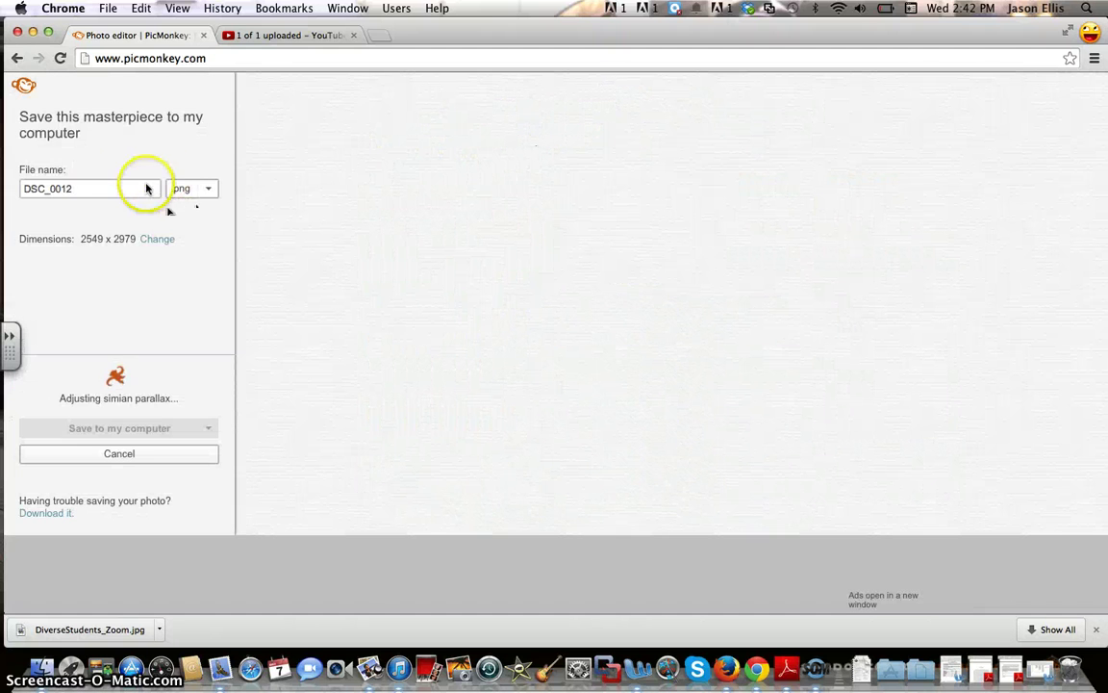
pyautogui.click(208, 190)
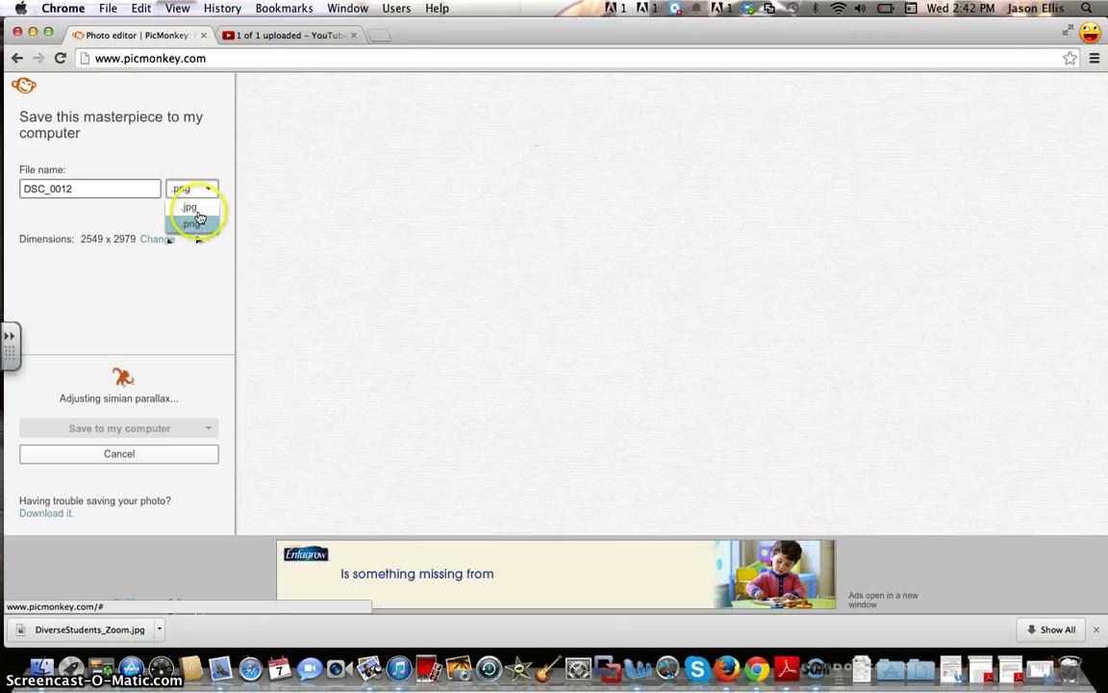
pyautogui.click(192, 208)
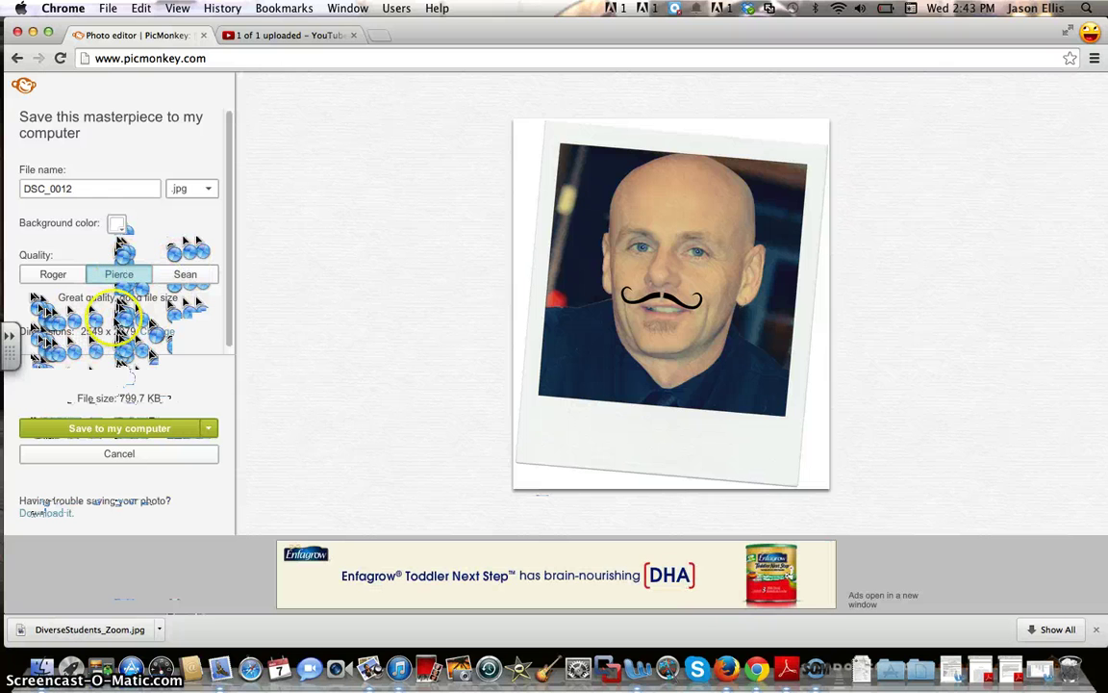
pyautogui.click(130, 428)
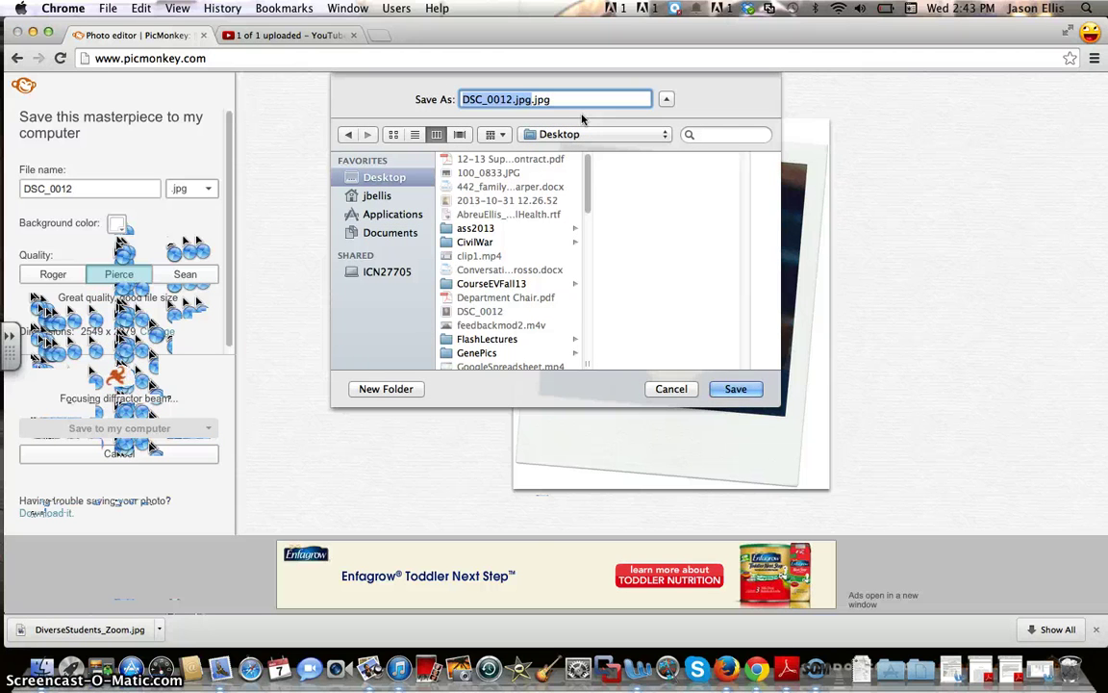
pyautogui.write('p')
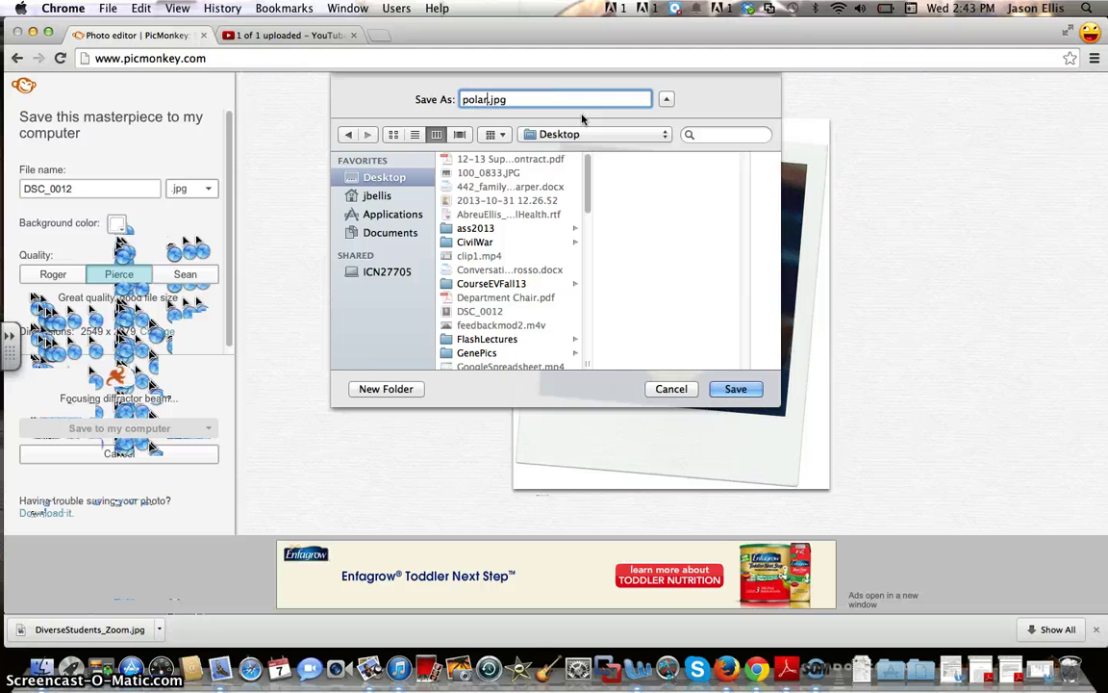
pyautogui.write('olar')
pyautogui.click(733, 389)
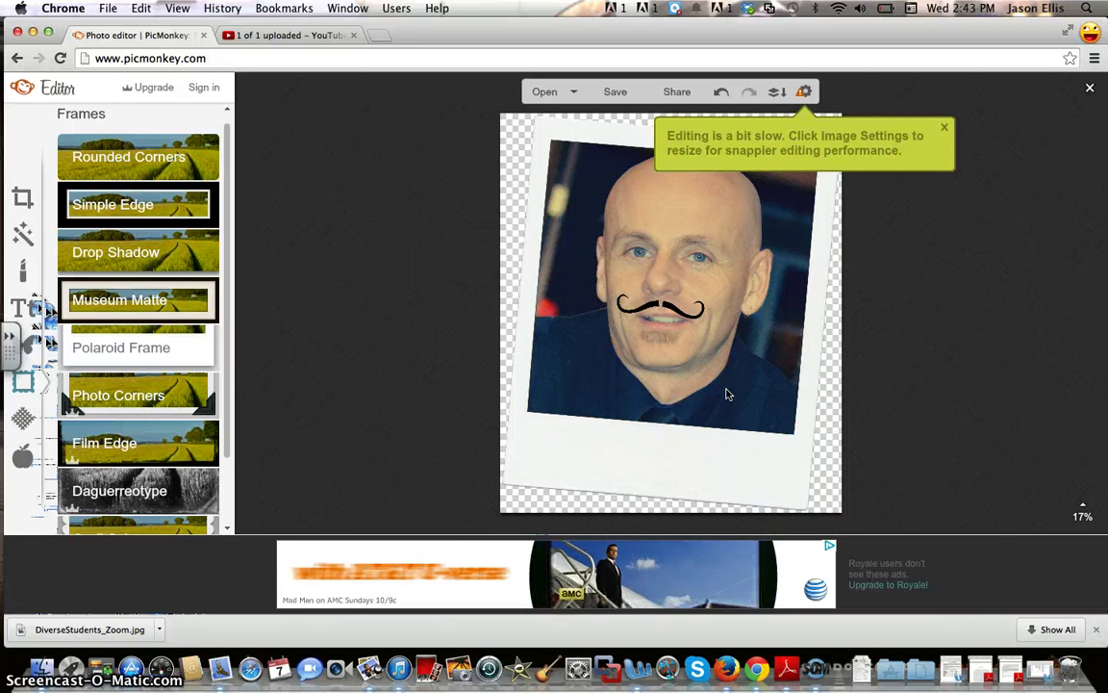
# Step: Minimize the photo editor, course page and mail windows to reveal the desktop
pyautogui.click(32, 32)
pyautogui.click(49, 34)
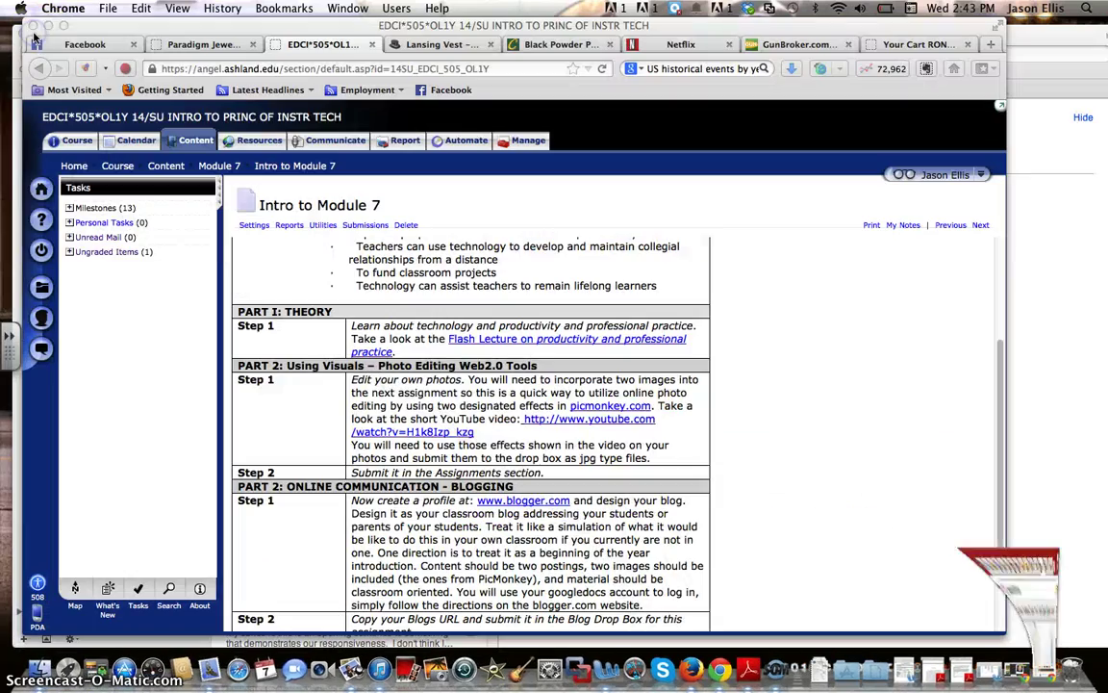
pyautogui.click(49, 26)
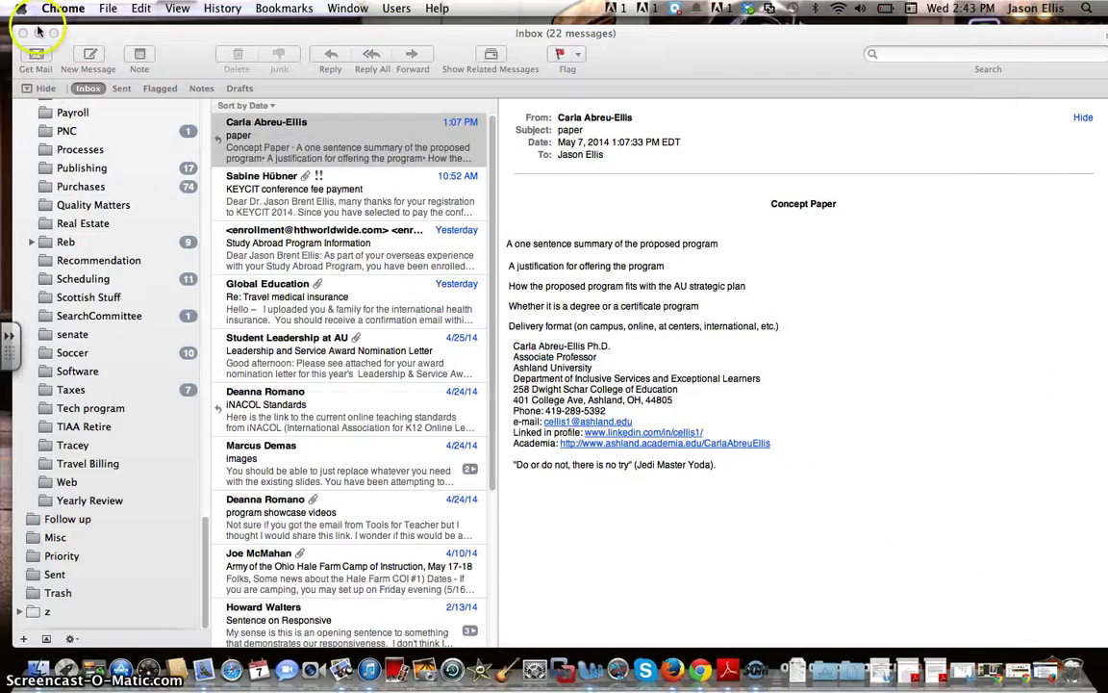
pyautogui.click(37, 32)
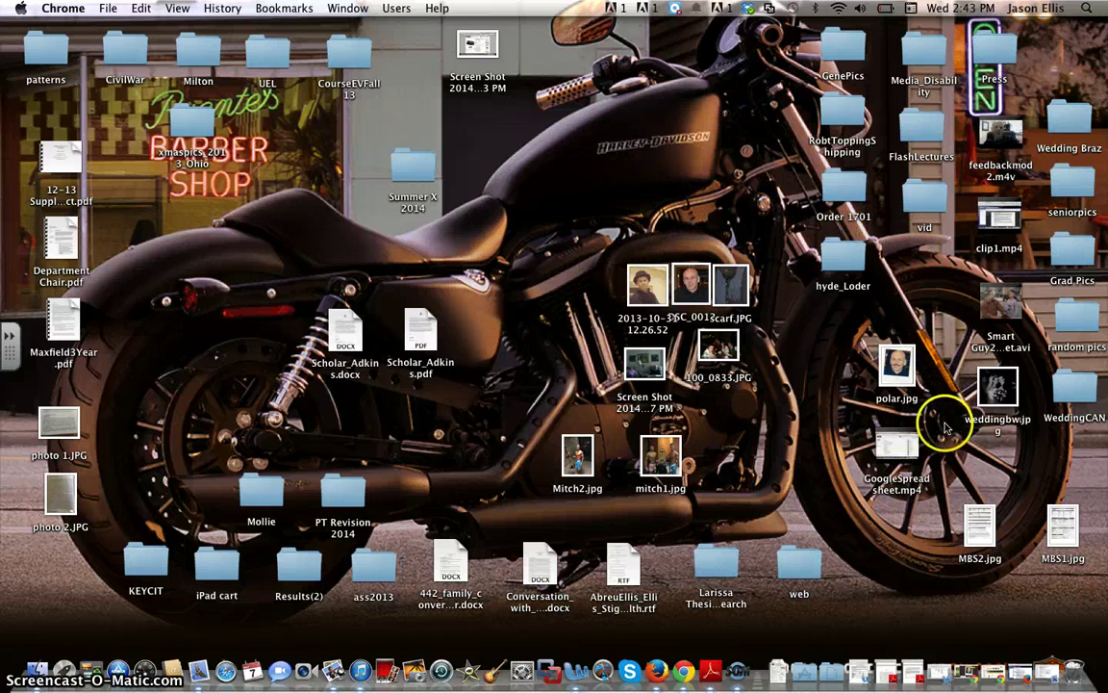
# Step: Move polar.jpg to the free spot beside the other photos on the desktop and open it in Preview
pyautogui.moveTo(896, 364); pyautogui.dragTo(539, 275)
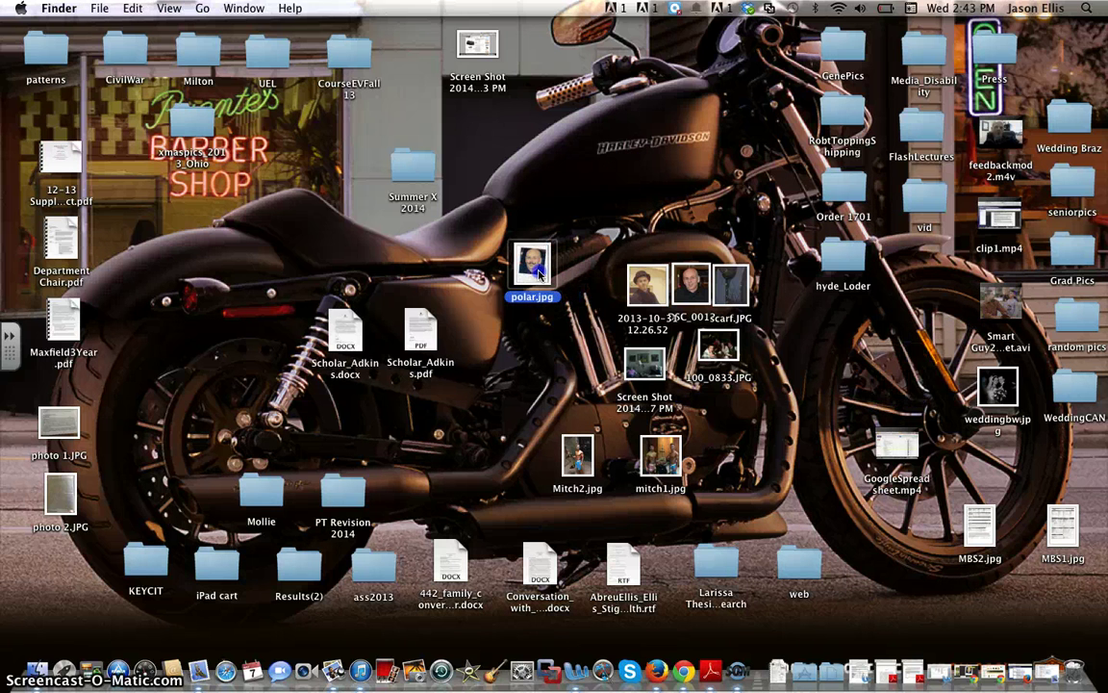
pyautogui.doubleClick(540, 274)
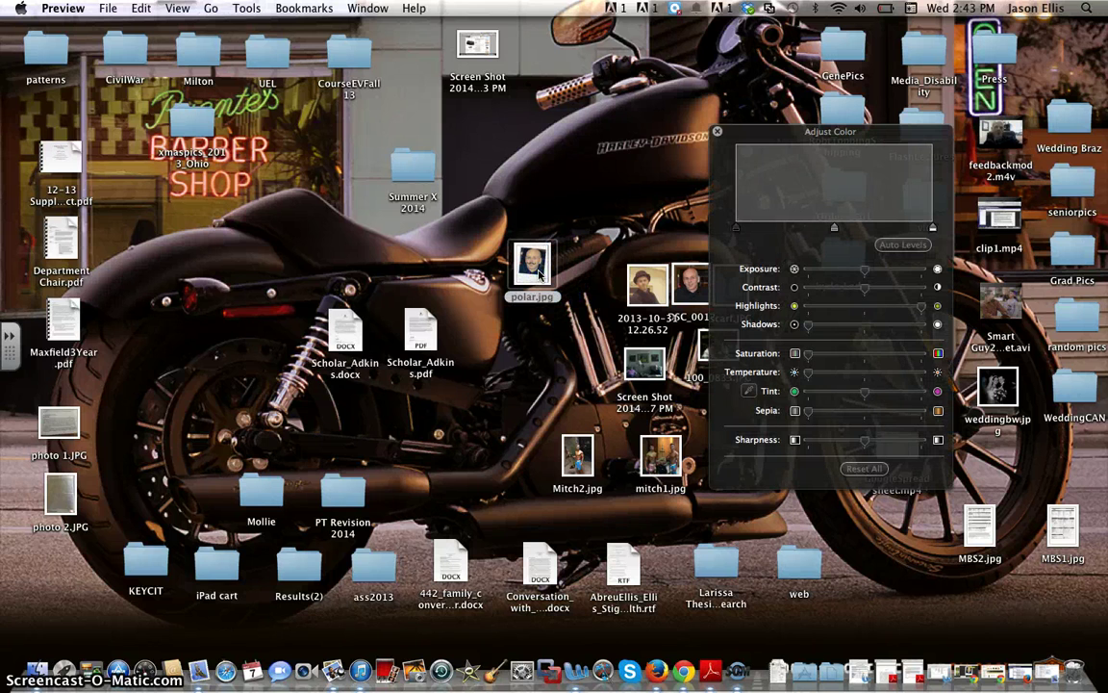